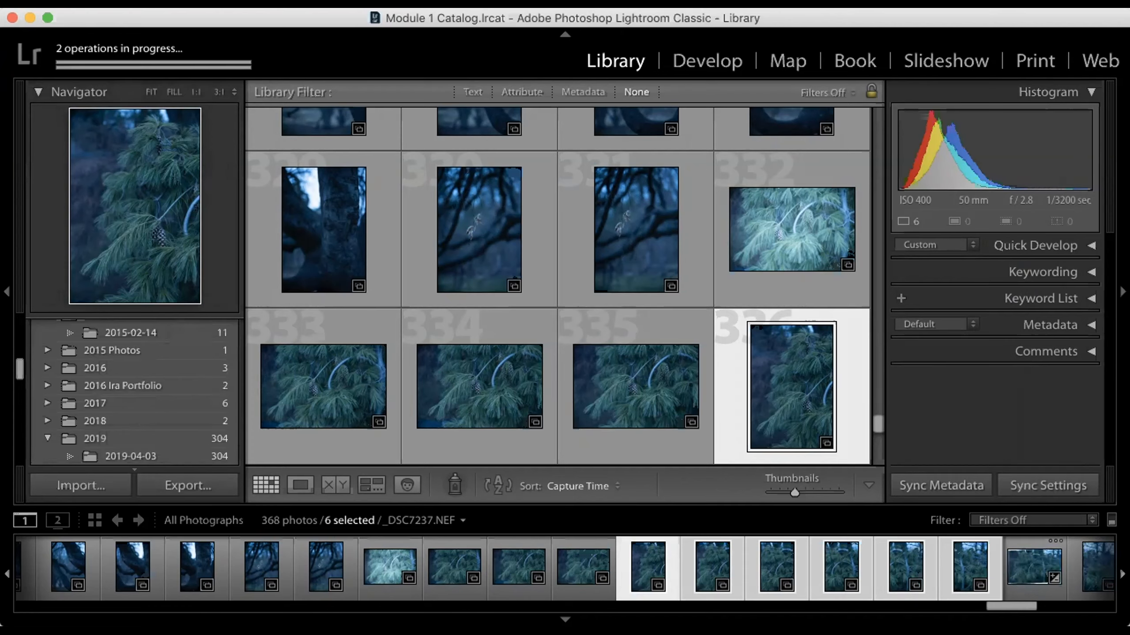
Step: Crop the stitched pine panorama in Photoshop to a rectangular selection inside its transparent edges, and save it
click(1023, 566)
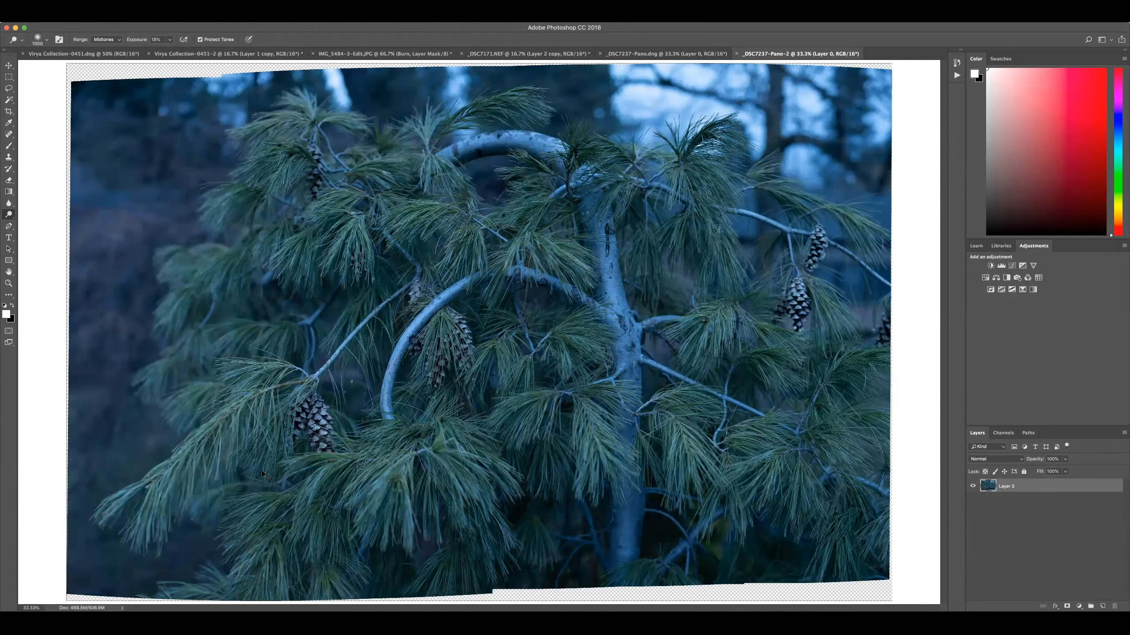
key(super+minus)
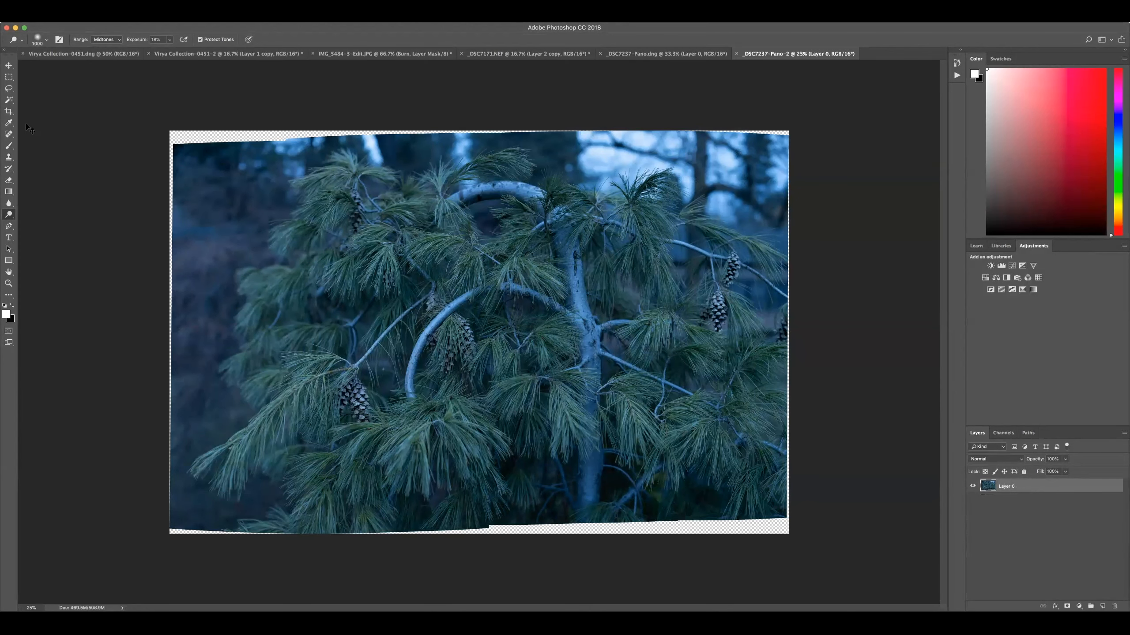
click(9, 77)
drag(221, 153, 755, 504)
key(Return)
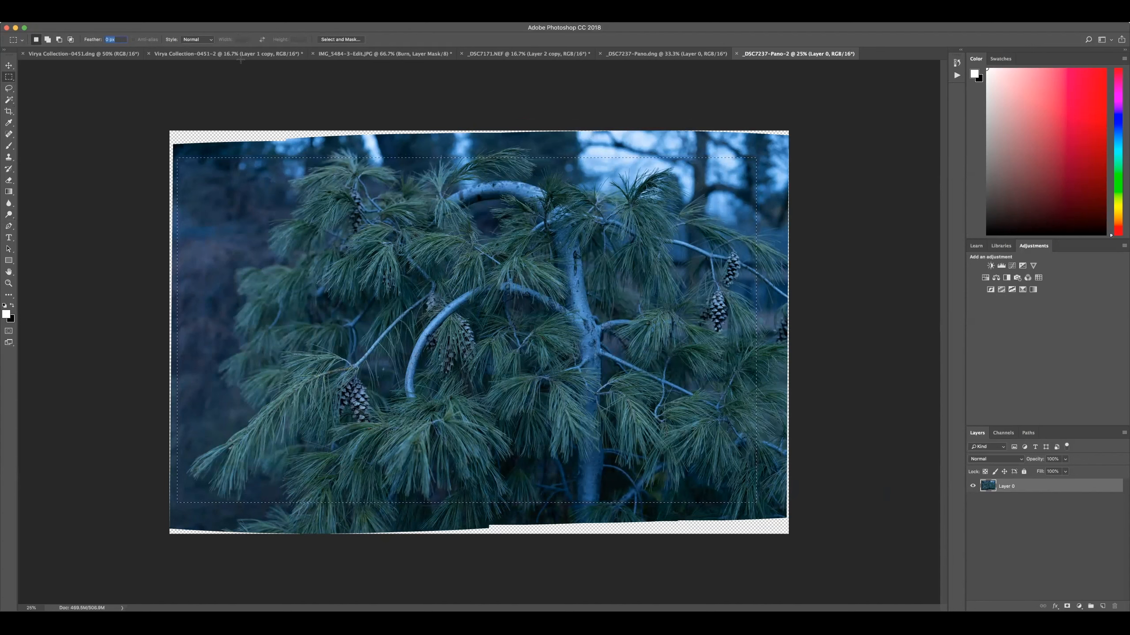
click(119, 18)
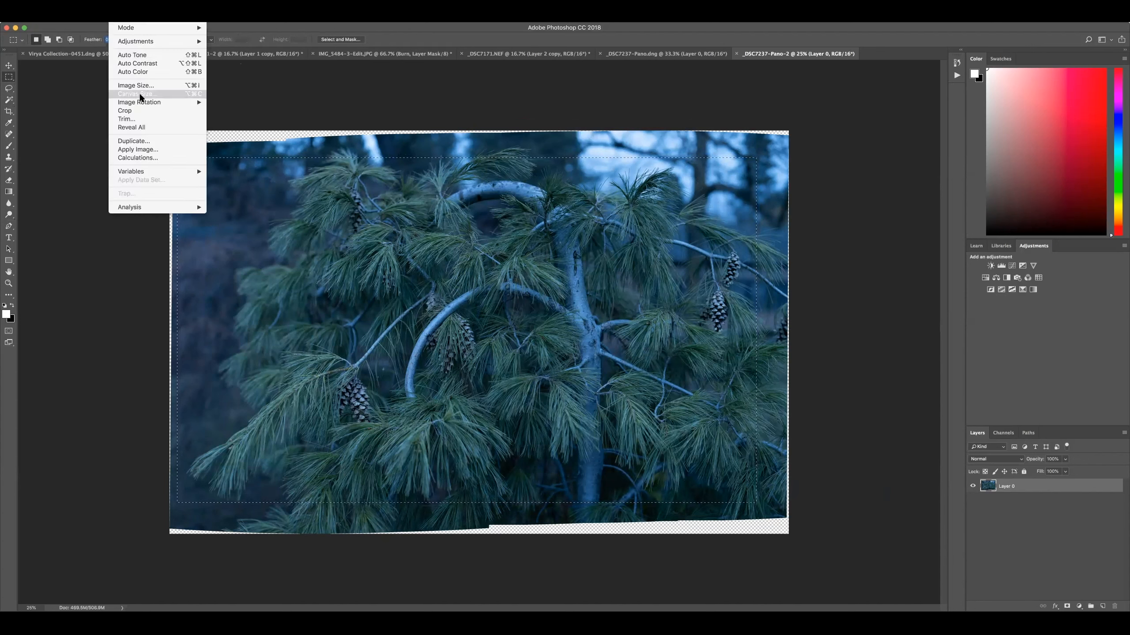
click(138, 111)
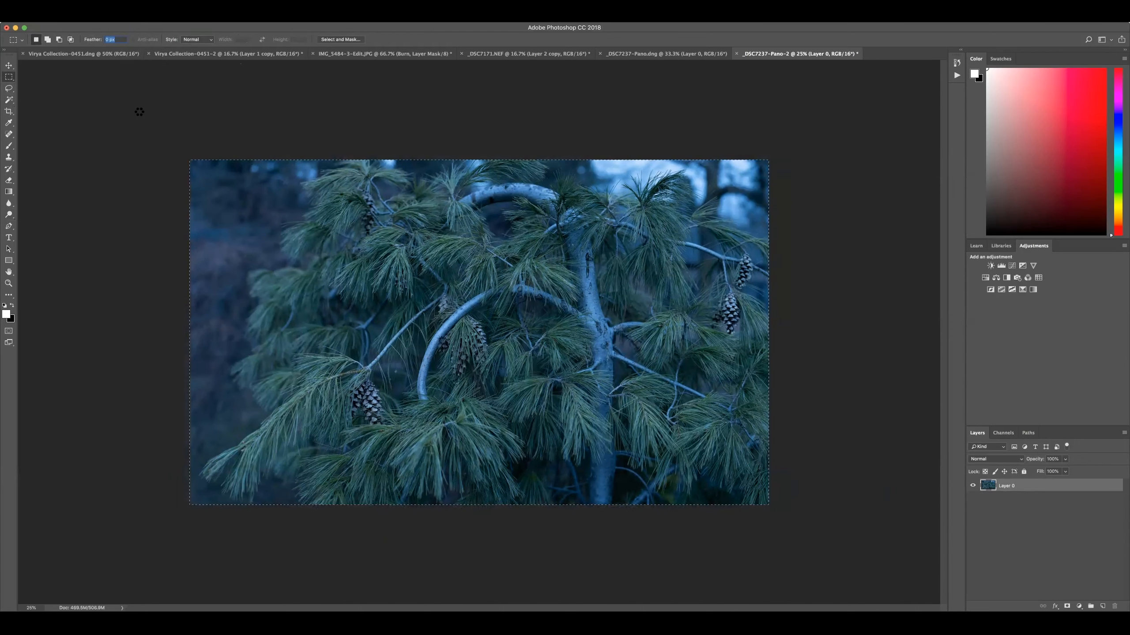
key(ctrl+s)
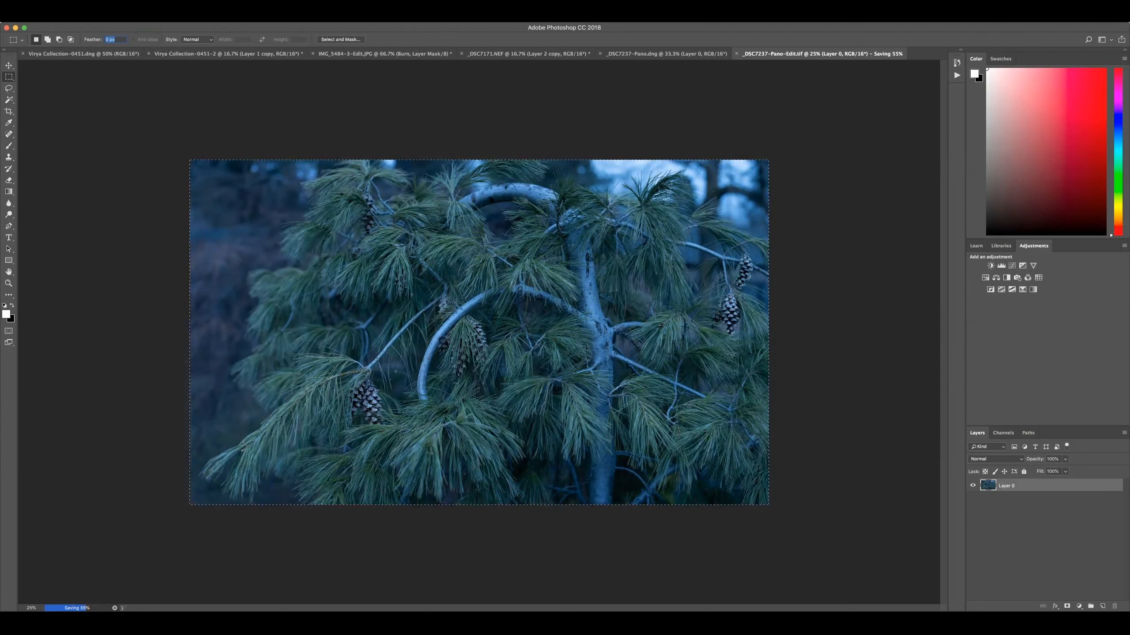
Step: Apply the Camera Raw Filter to the panorama with the Monochrome profile and Highlights at +100
click(217, 18)
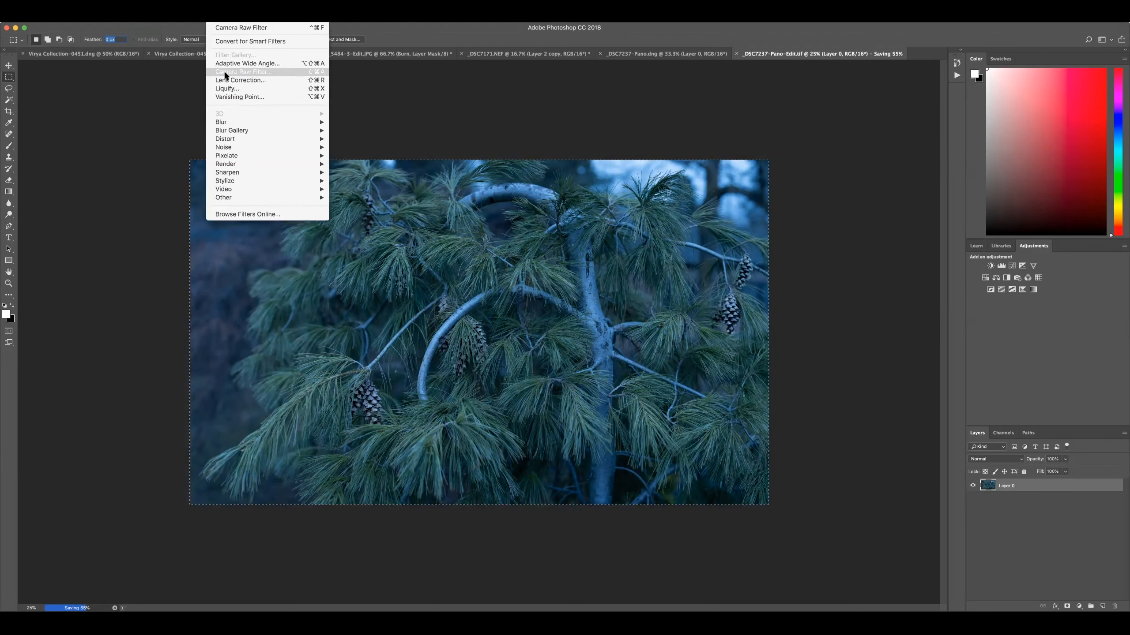
click(226, 72)
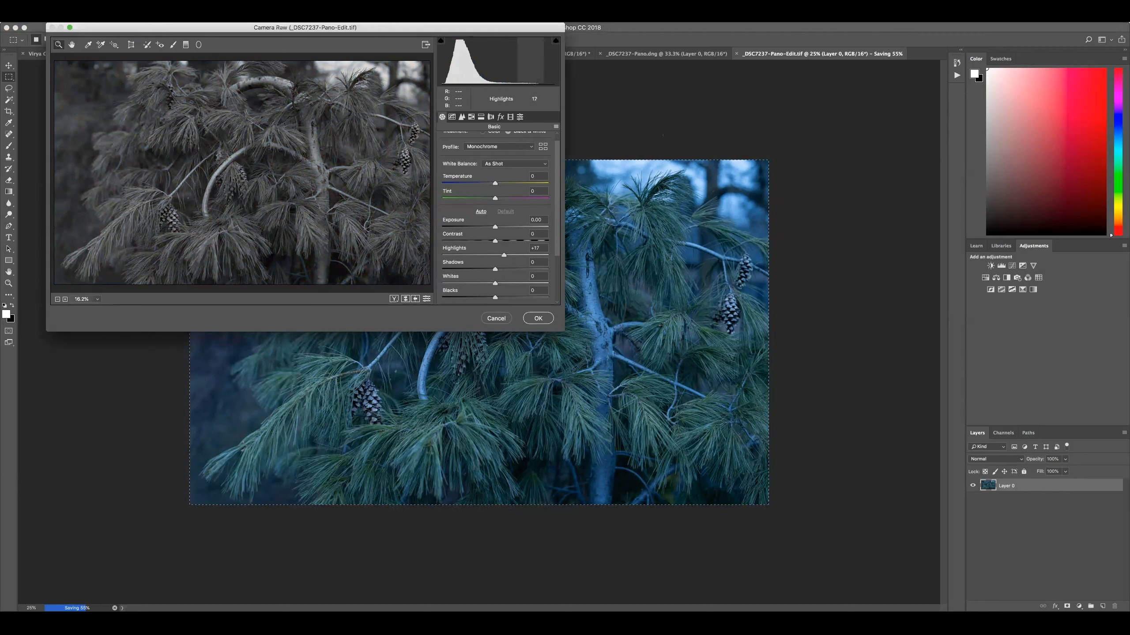
drag(513, 255, 548, 255)
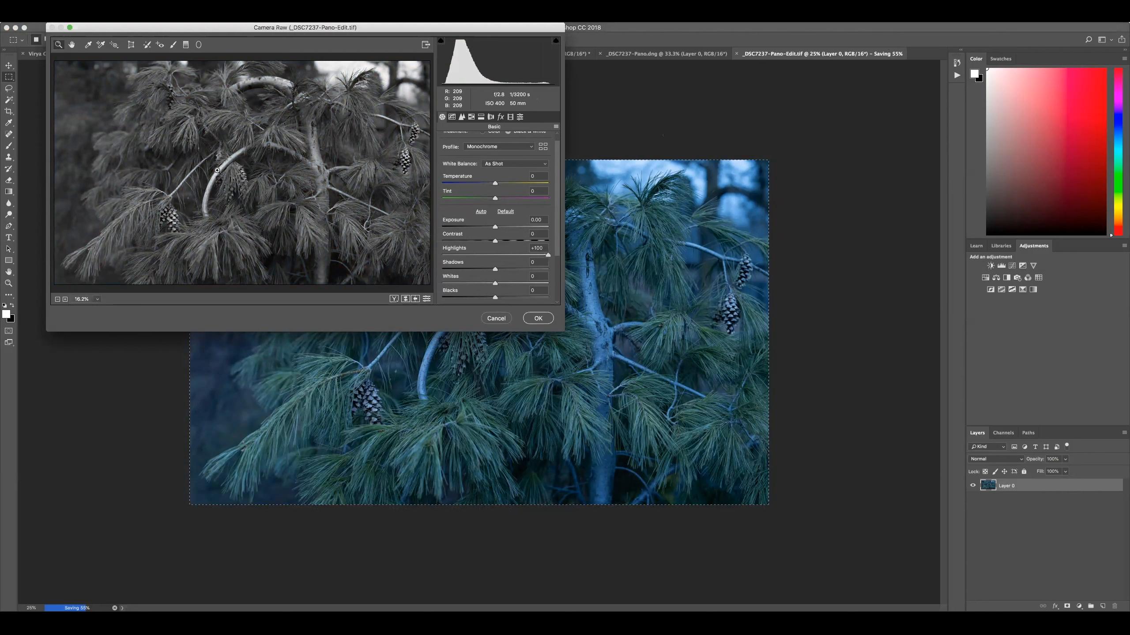
click(538, 318)
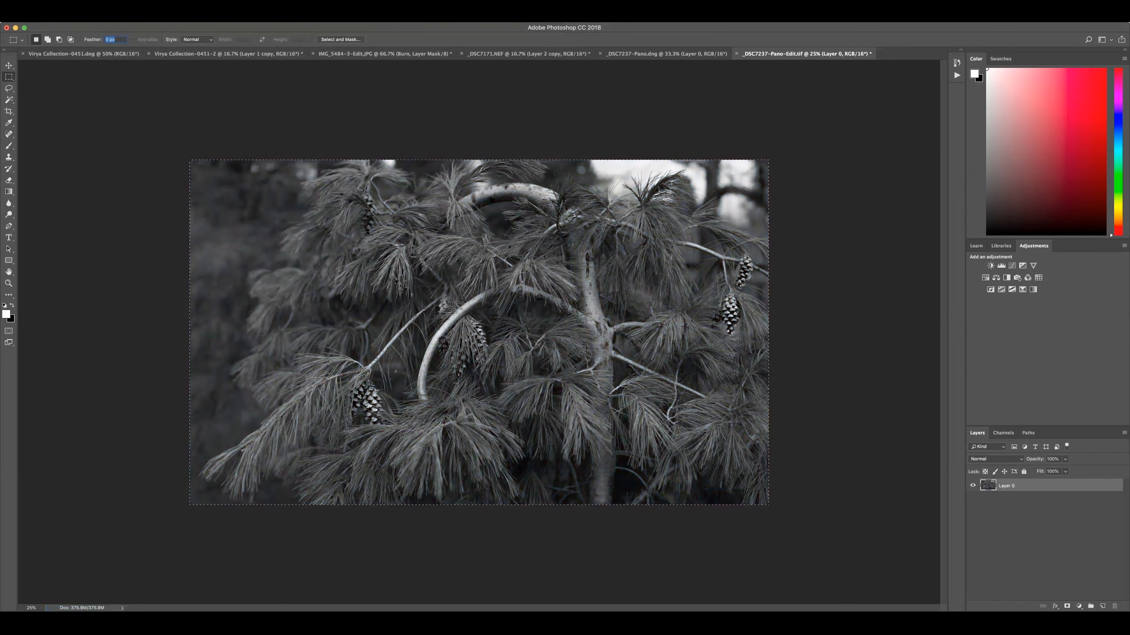
Step: Show the Info readouts and switch the second colour readout to Grayscale
click(281, 18)
click(304, 181)
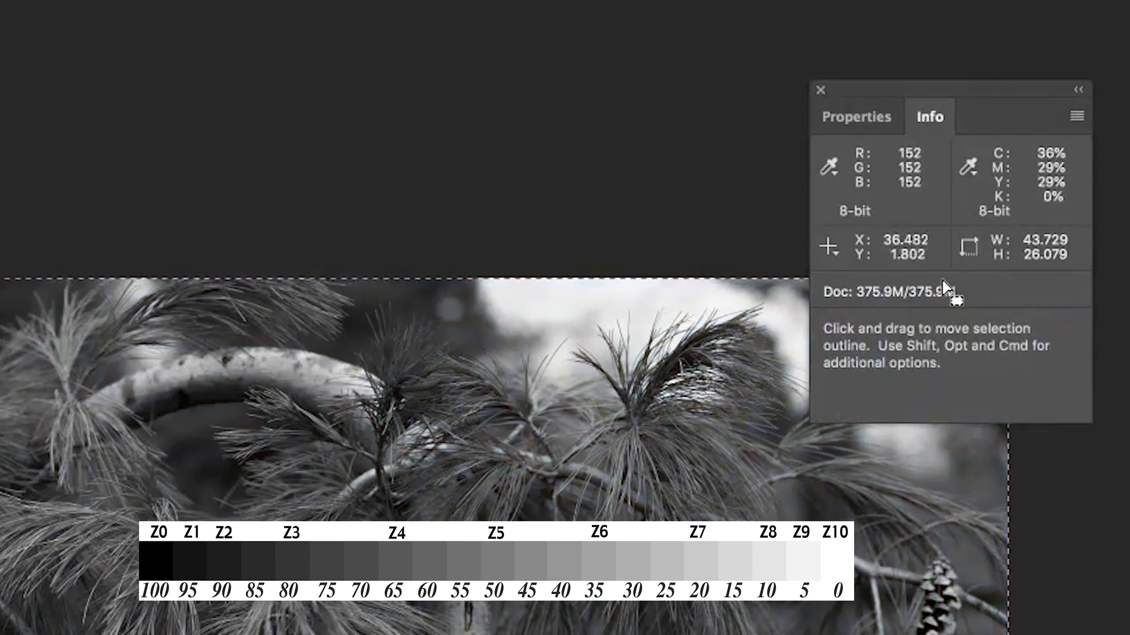
click(974, 173)
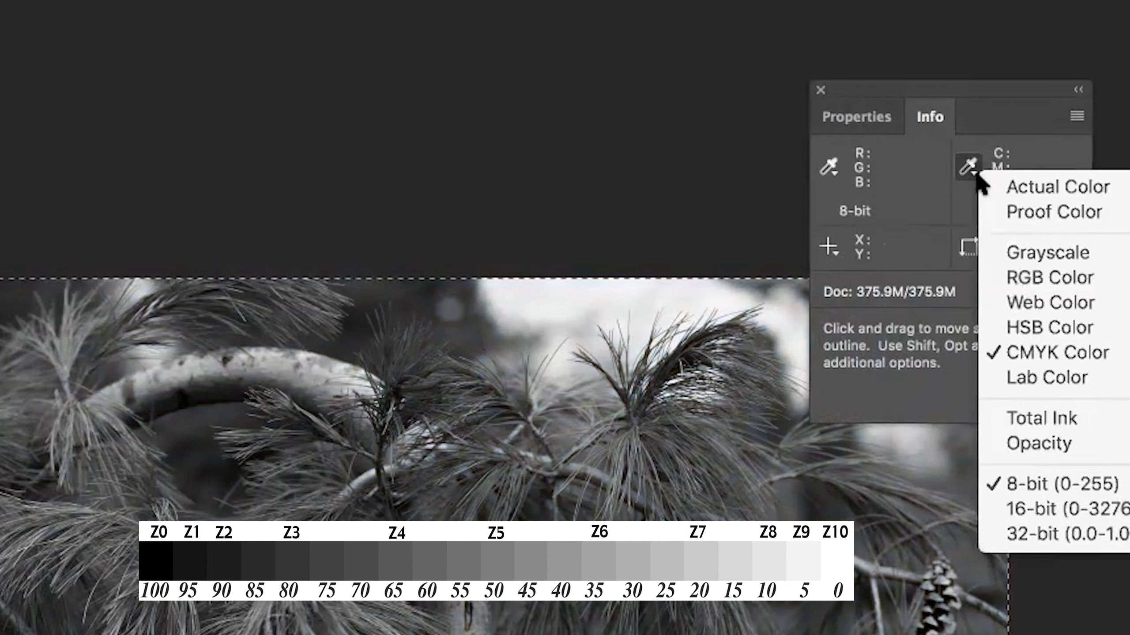
click(1033, 255)
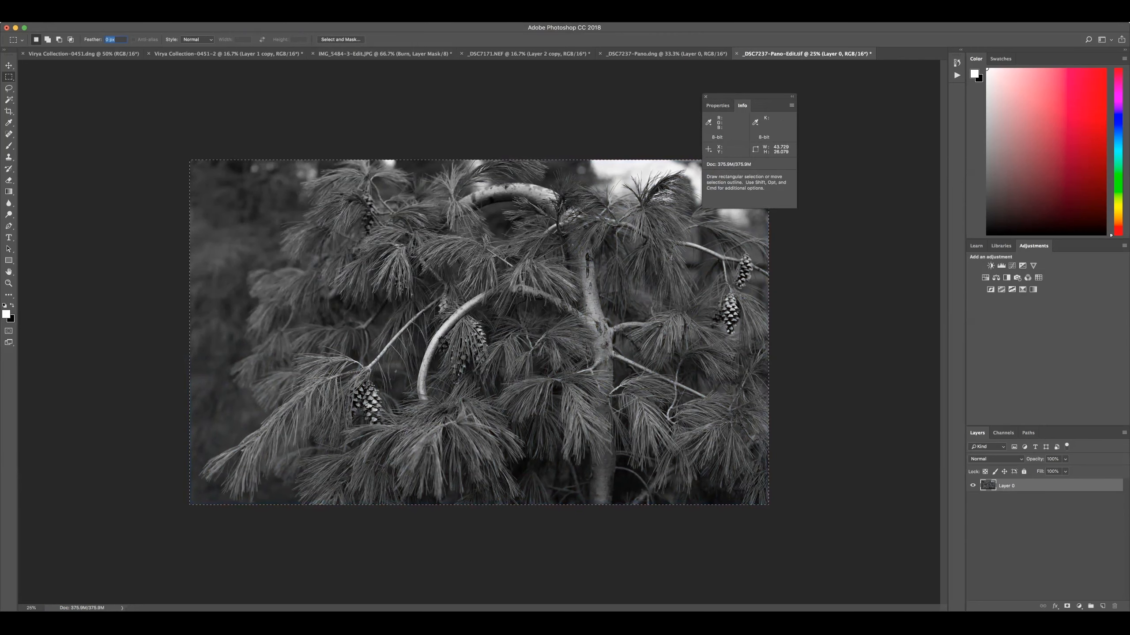
Step: Add a Levels adjustment layer, check highlight and shadow clipping, and raise the black input point slightly
click(145, 18)
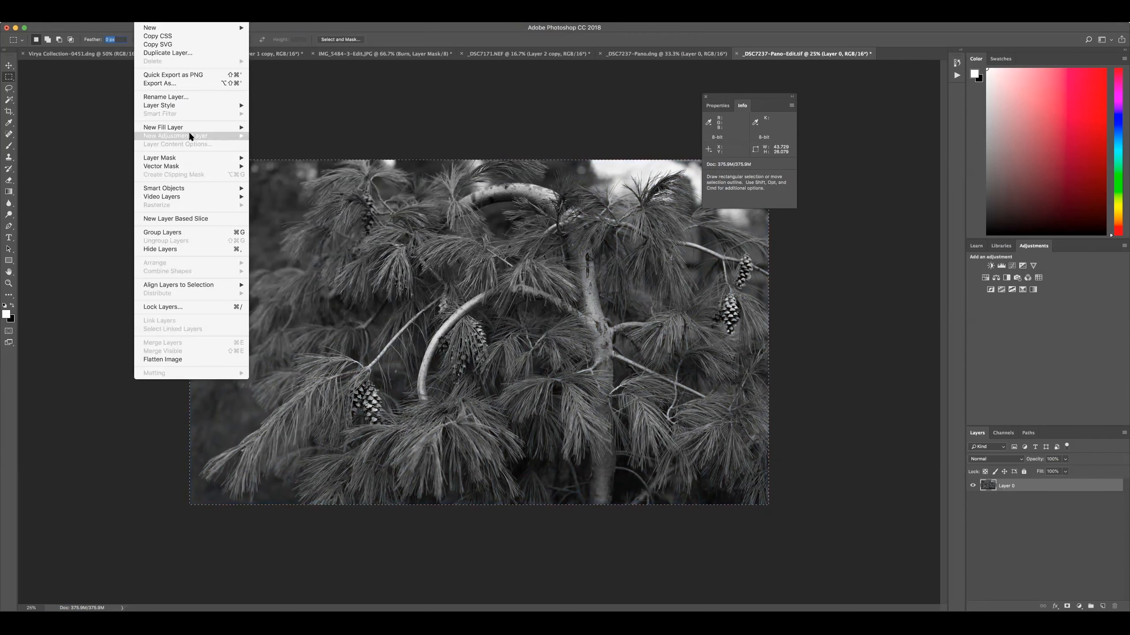
mouse_move(192, 138)
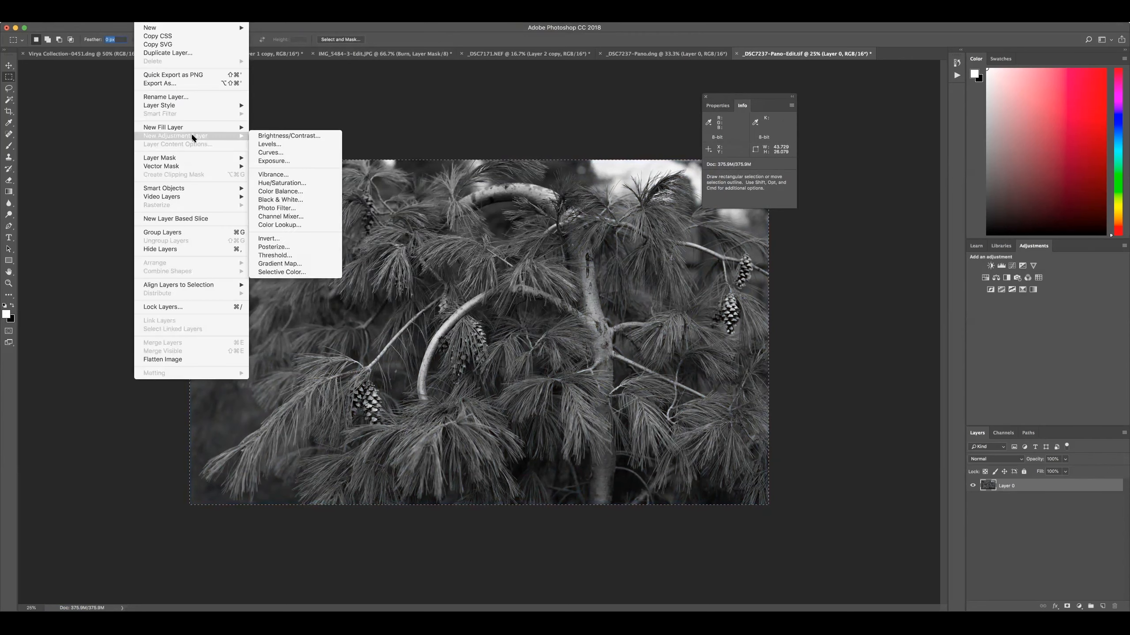
click(271, 145)
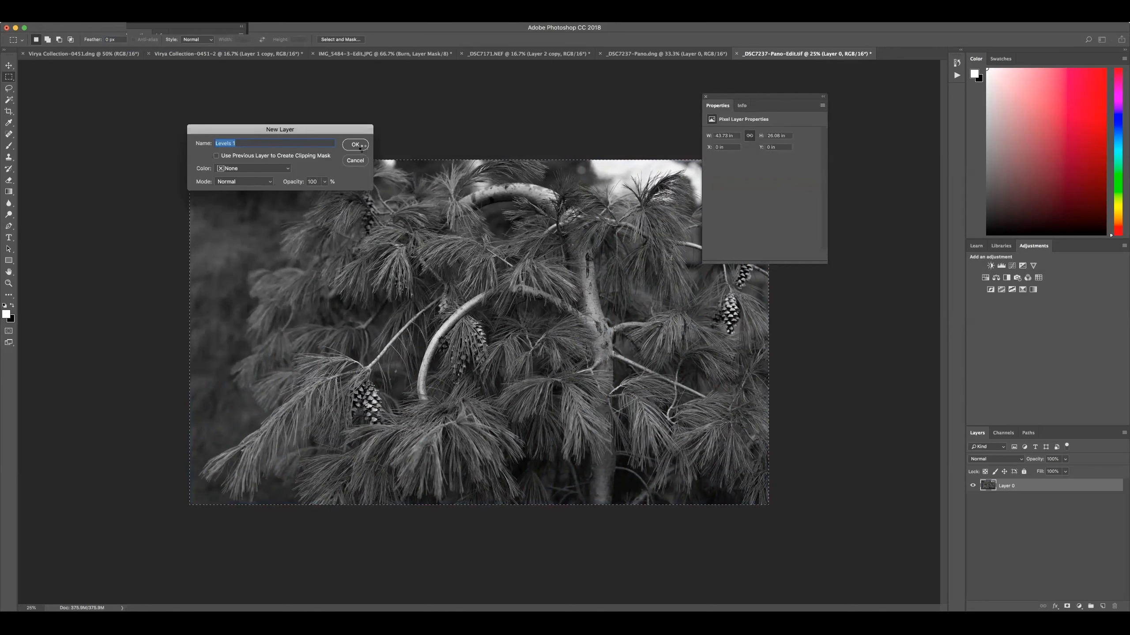
click(354, 144)
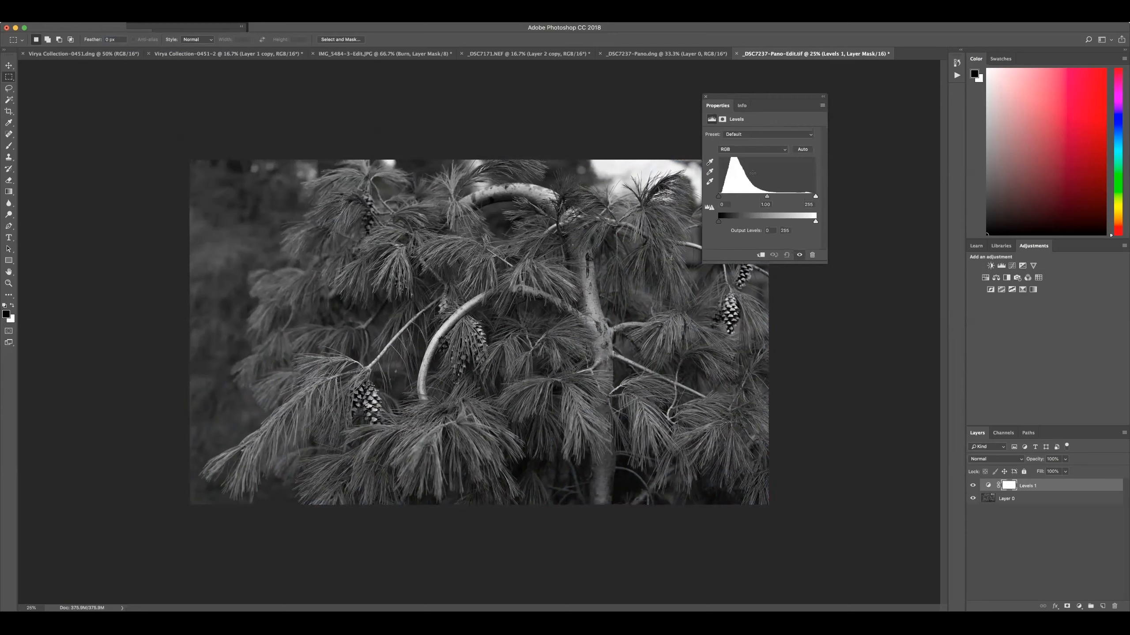
drag(816, 197, 819, 192)
drag(718, 199, 721, 201)
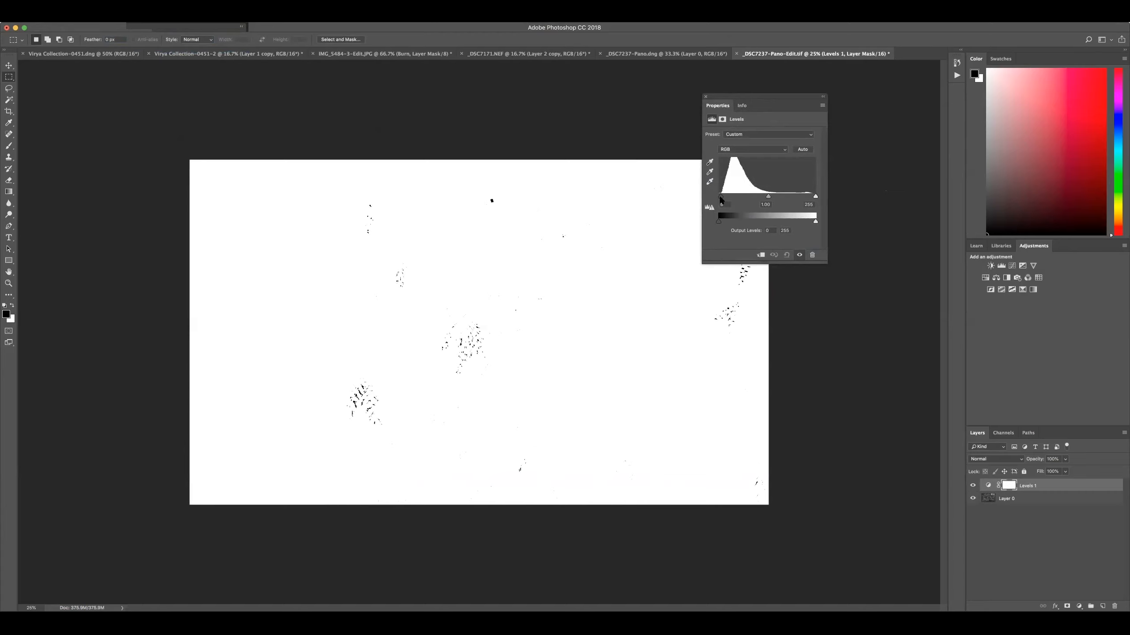
drag(721, 200, 721, 202)
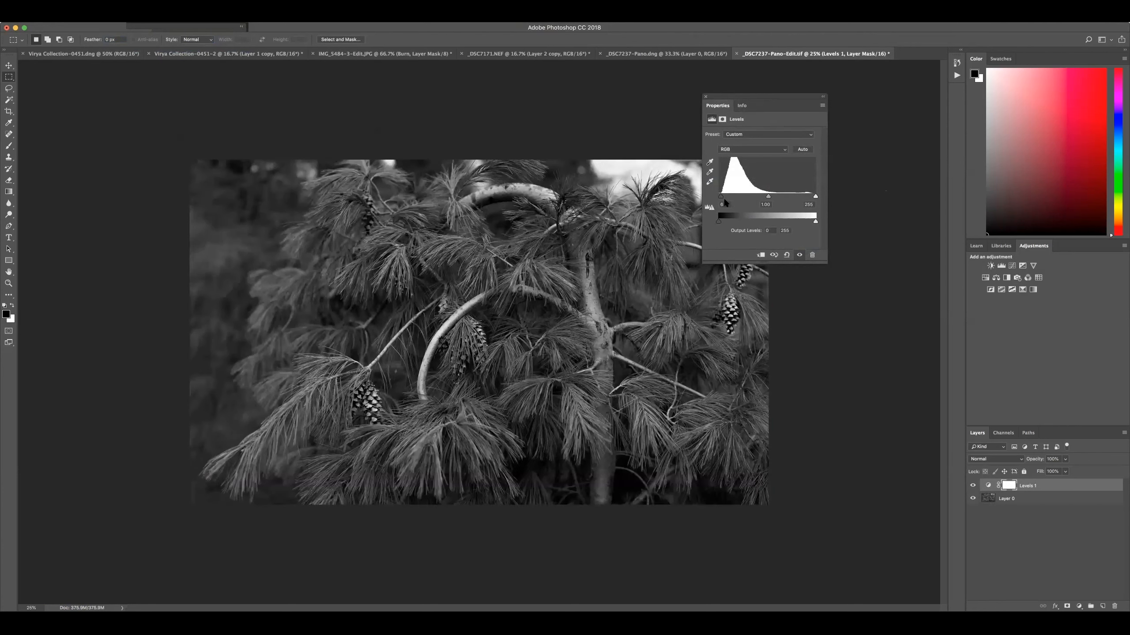
Step: Compare the image with and without the Levels adjustment, and merge the adjustment down into the photo layer
click(972, 486)
click(972, 486)
click(972, 486)
click(973, 487)
key(super+e)
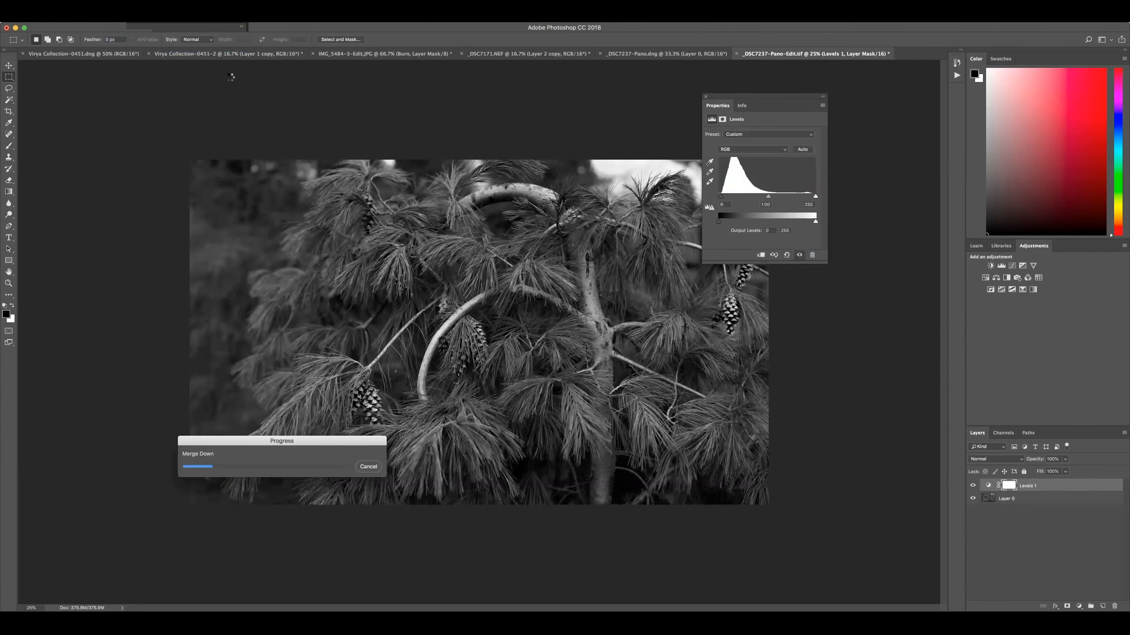
click(147, 11)
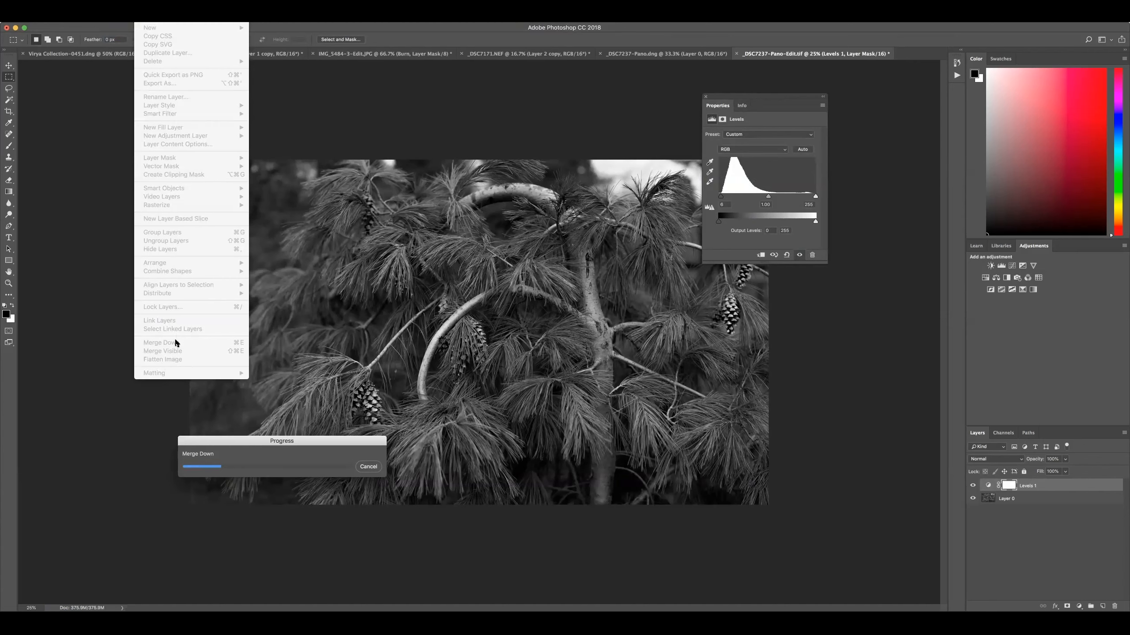
click(364, 131)
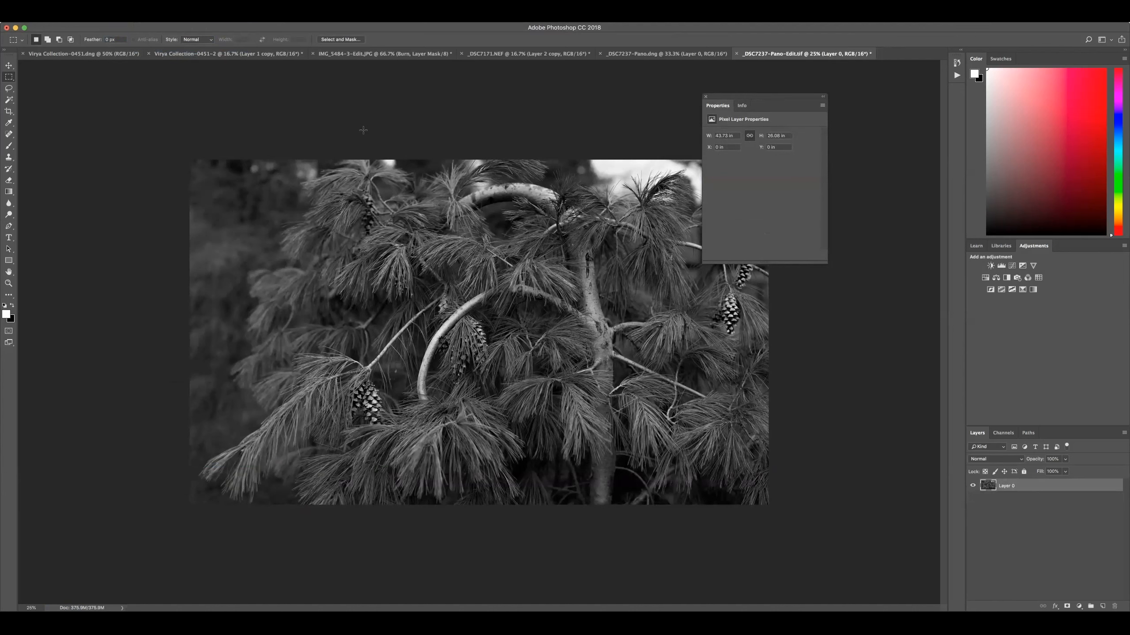
click(216, 18)
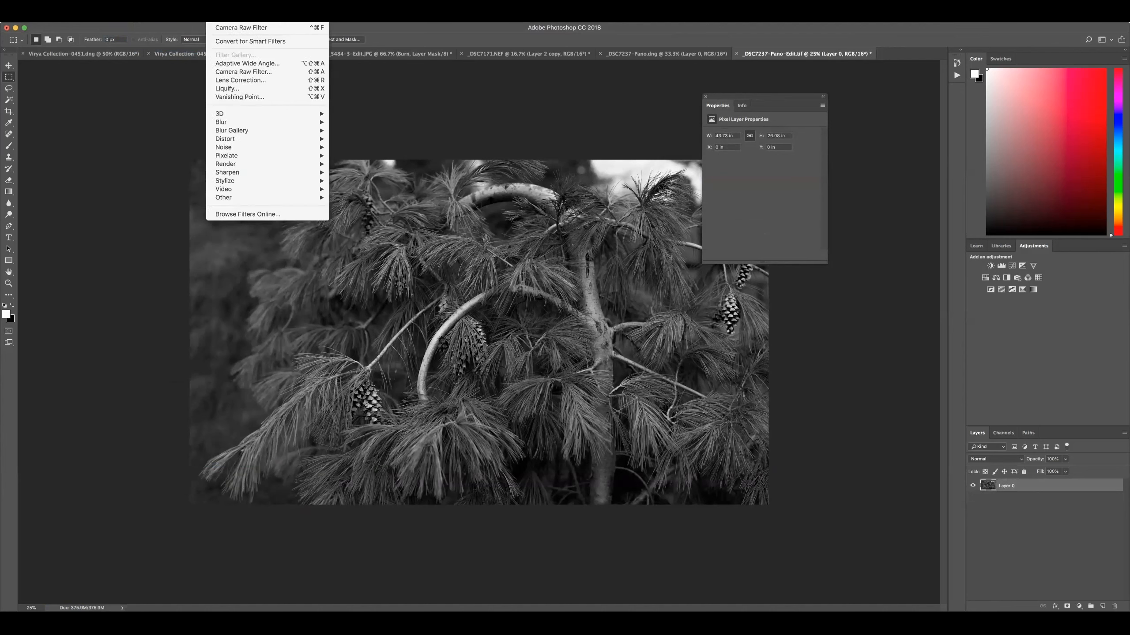
mouse_move(234, 171)
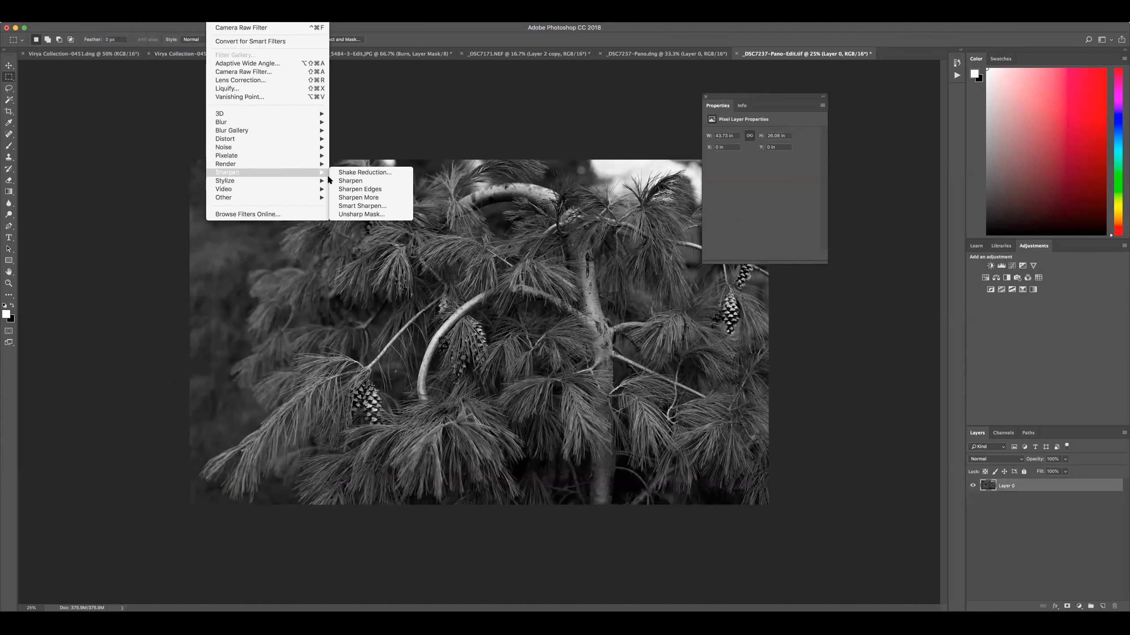
click(365, 214)
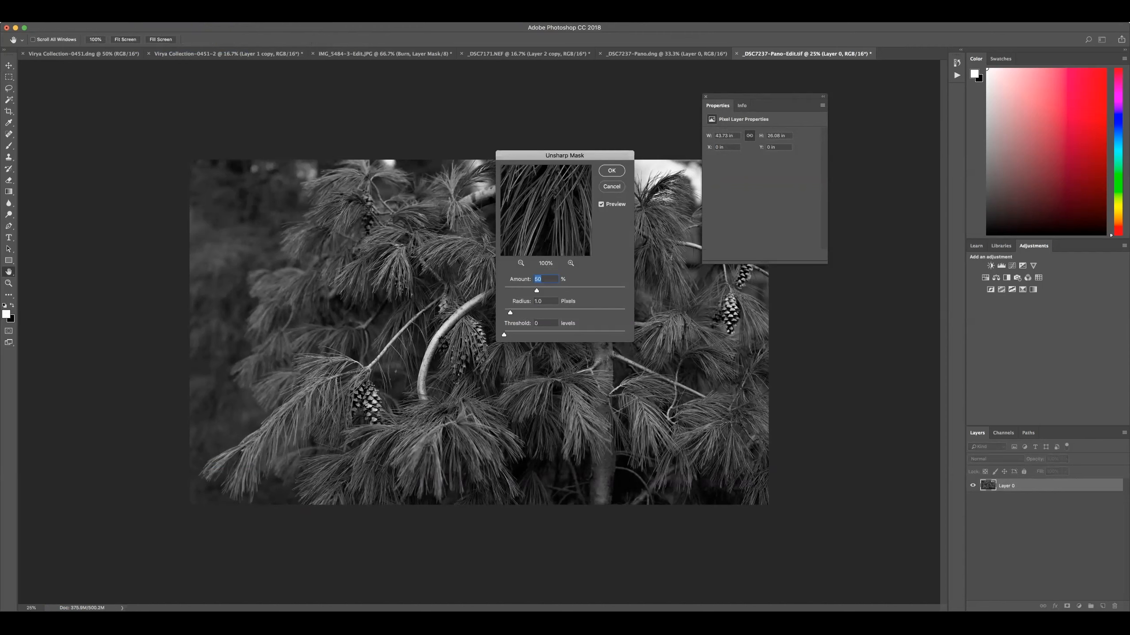
drag(510, 314, 623, 302)
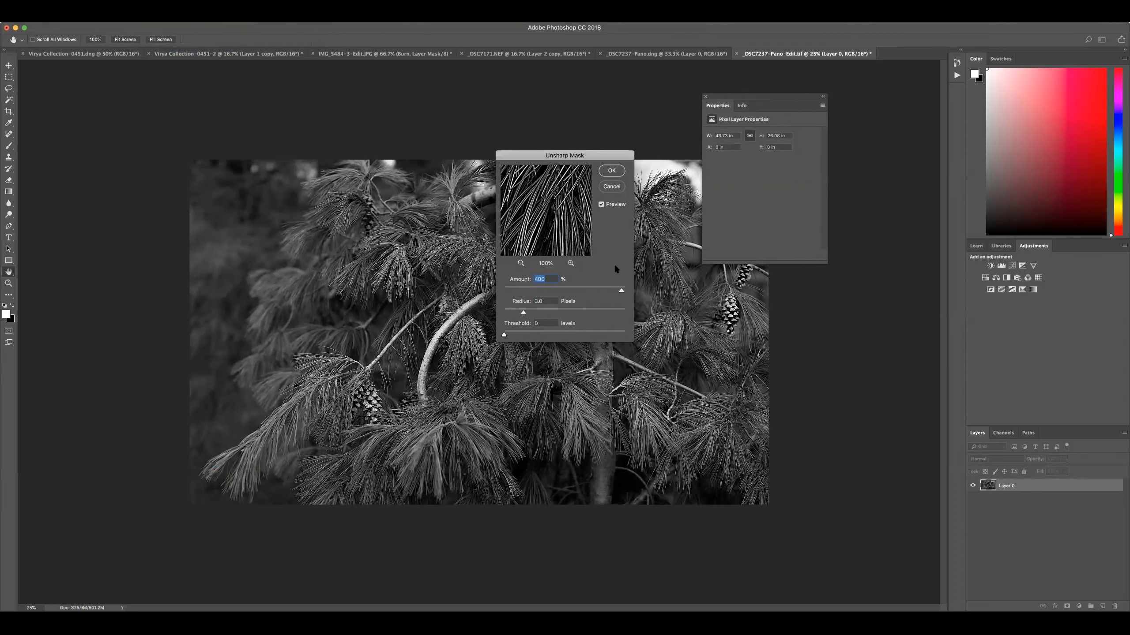
click(612, 187)
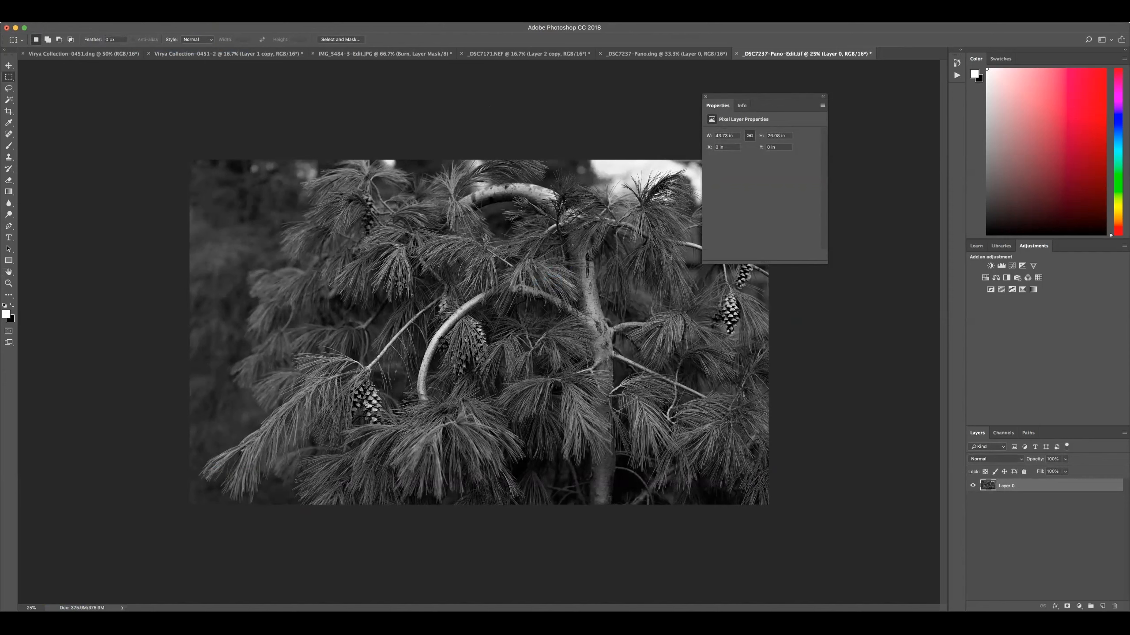
Step: Duplicate the photo layer, and duplicate the resulting copy as Layer 0 copy 2
click(143, 18)
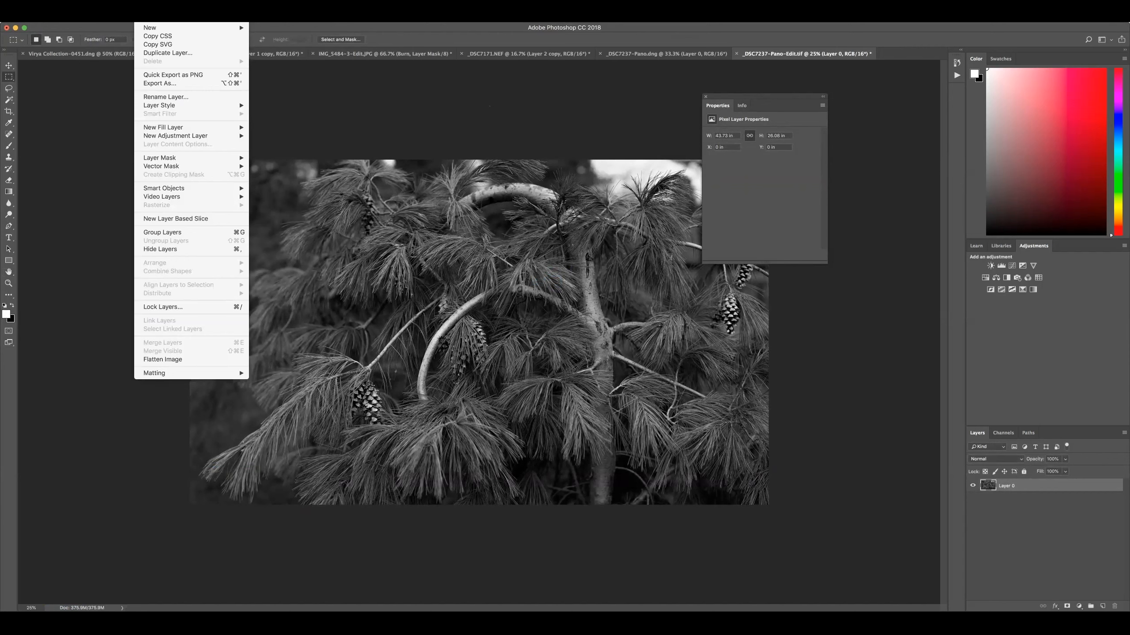
click(174, 53)
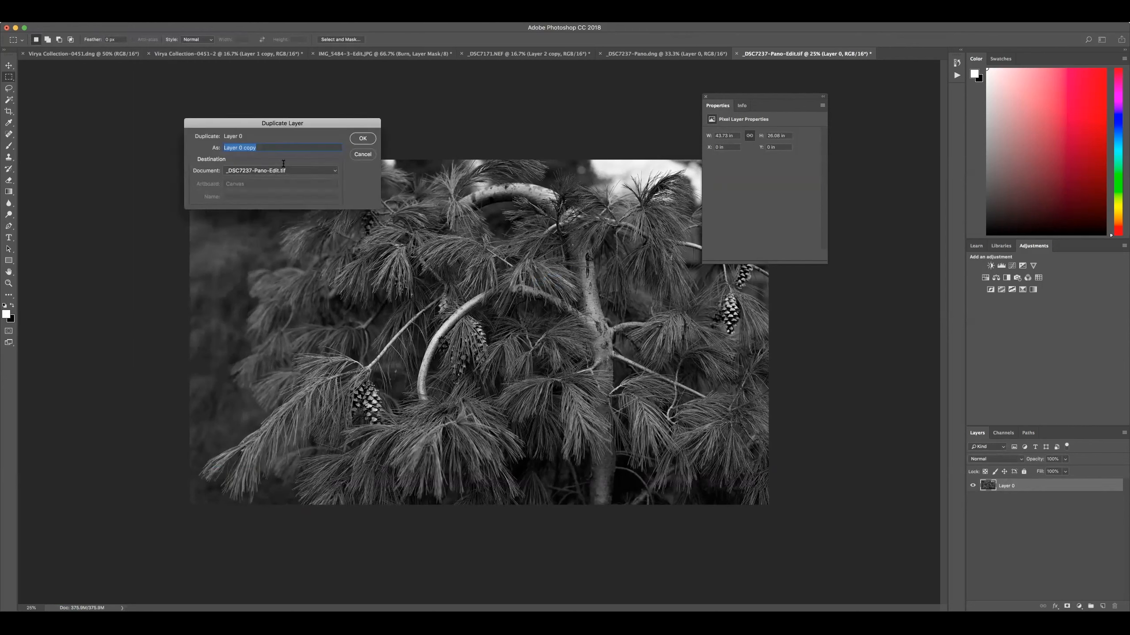
click(363, 139)
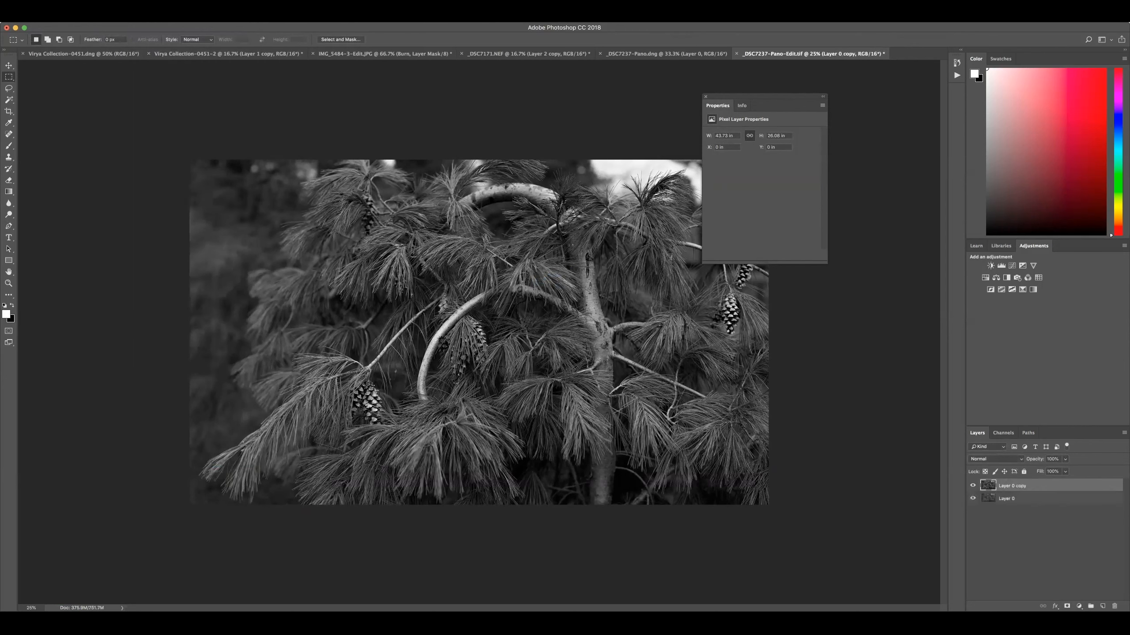
click(144, 18)
click(175, 54)
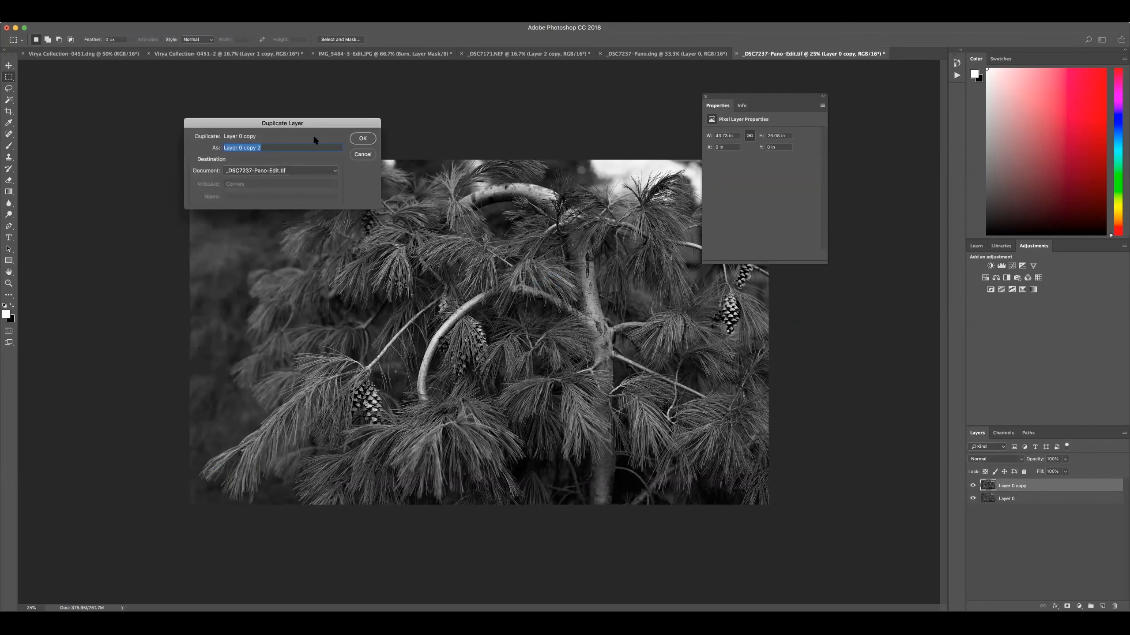
click(361, 141)
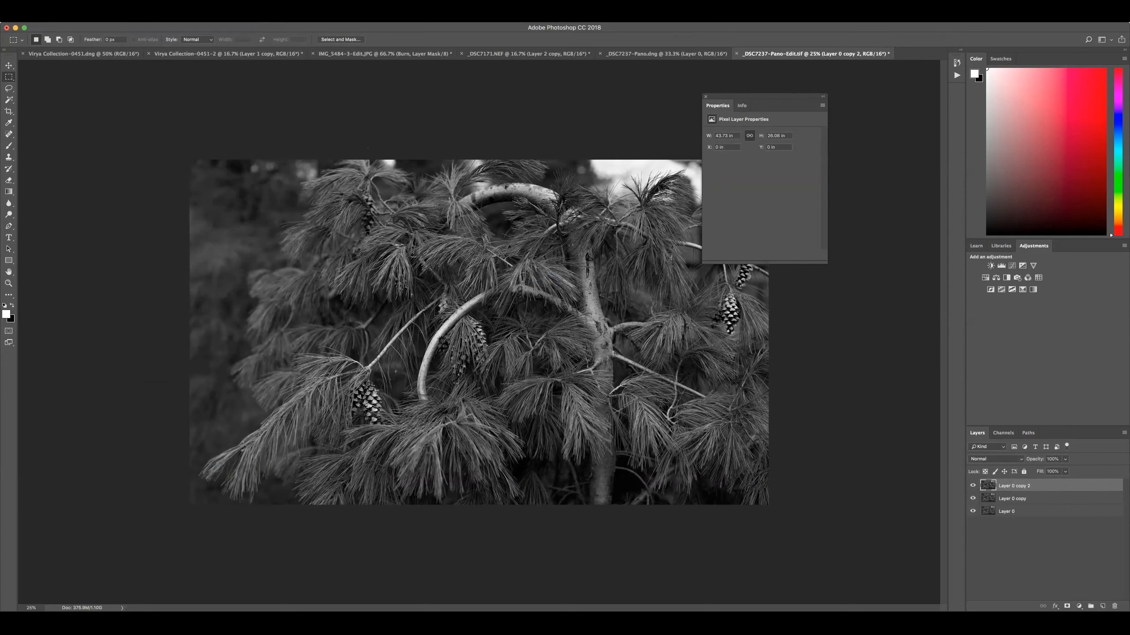
Step: Invert Layer 0 copy 2, set its blend mode to Linear Dodge (Add), and check the canvas with the layer hidden and shown
click(119, 17)
mouse_move(134, 40)
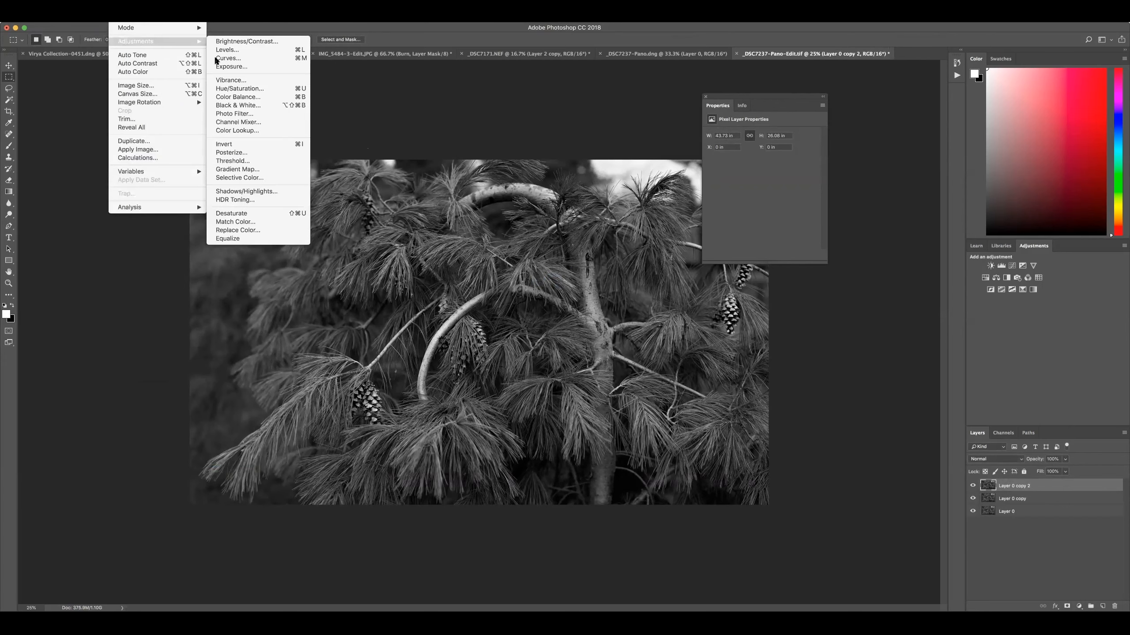
click(240, 143)
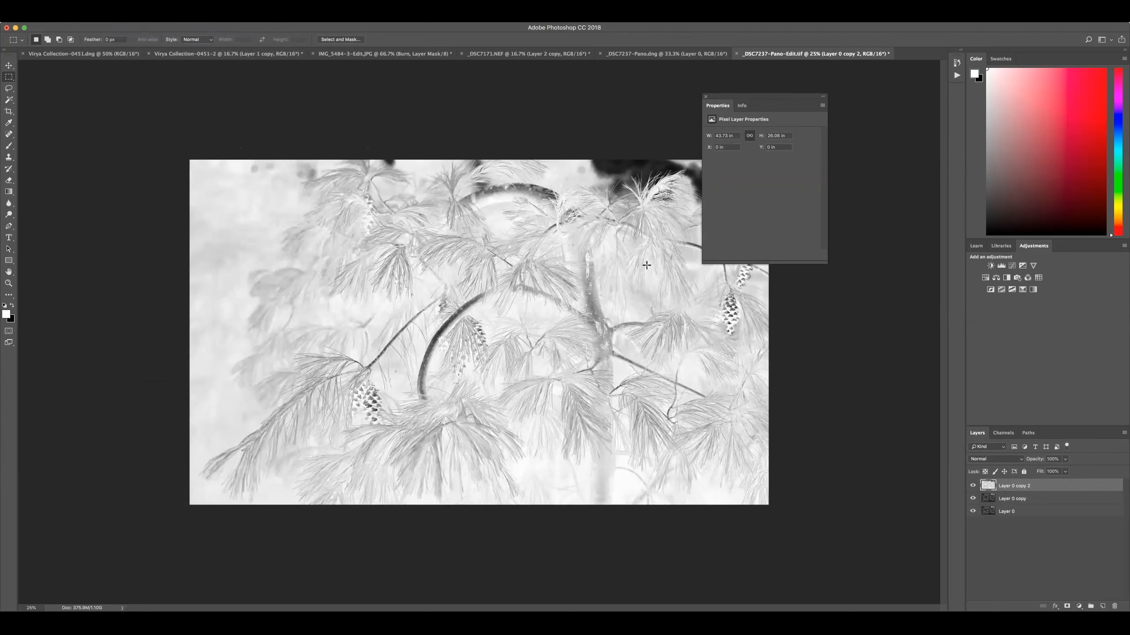
click(998, 458)
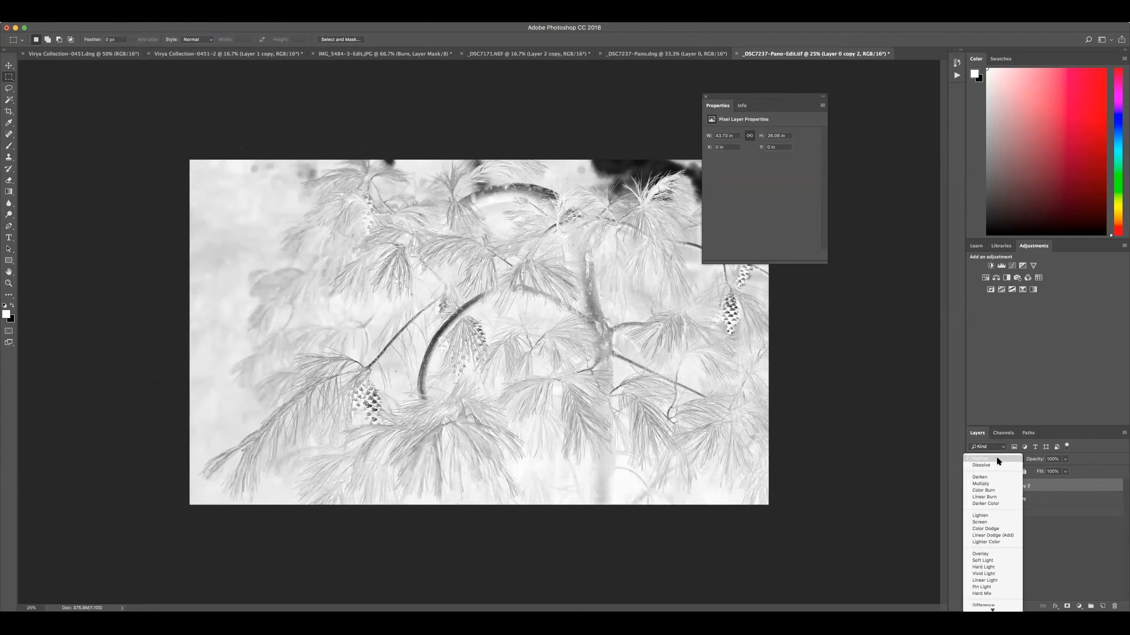
click(1007, 536)
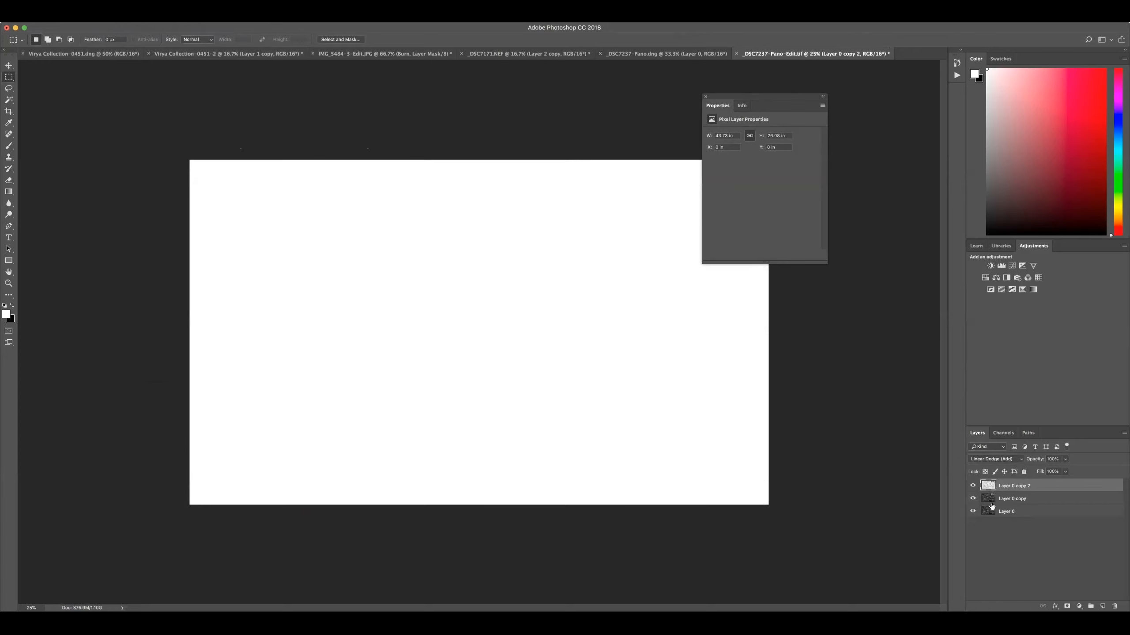
click(972, 487)
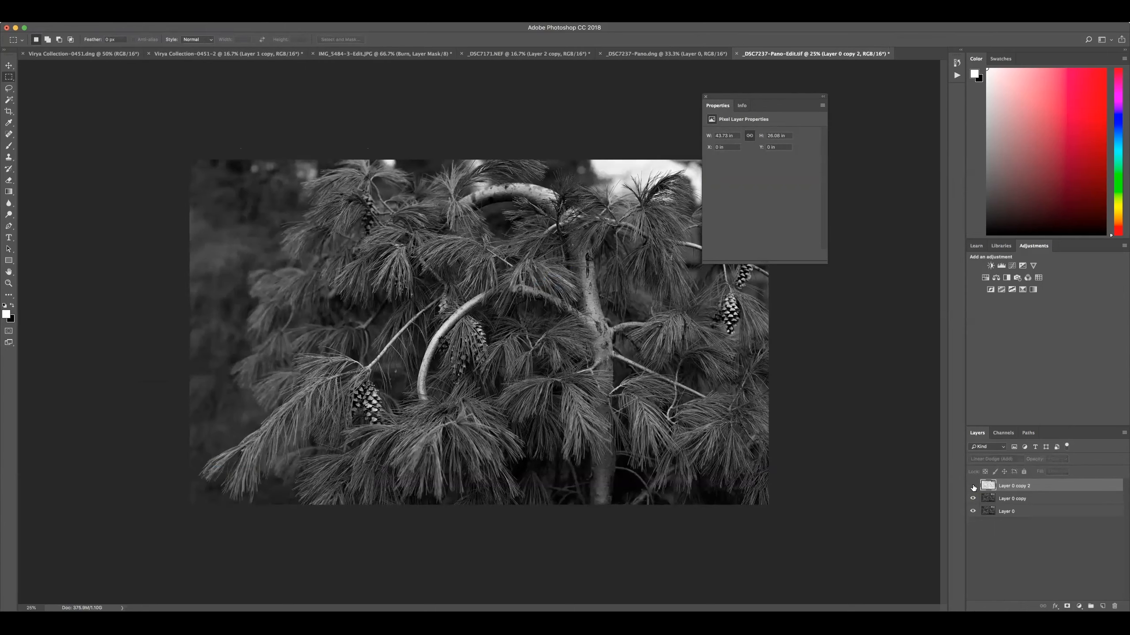
click(972, 486)
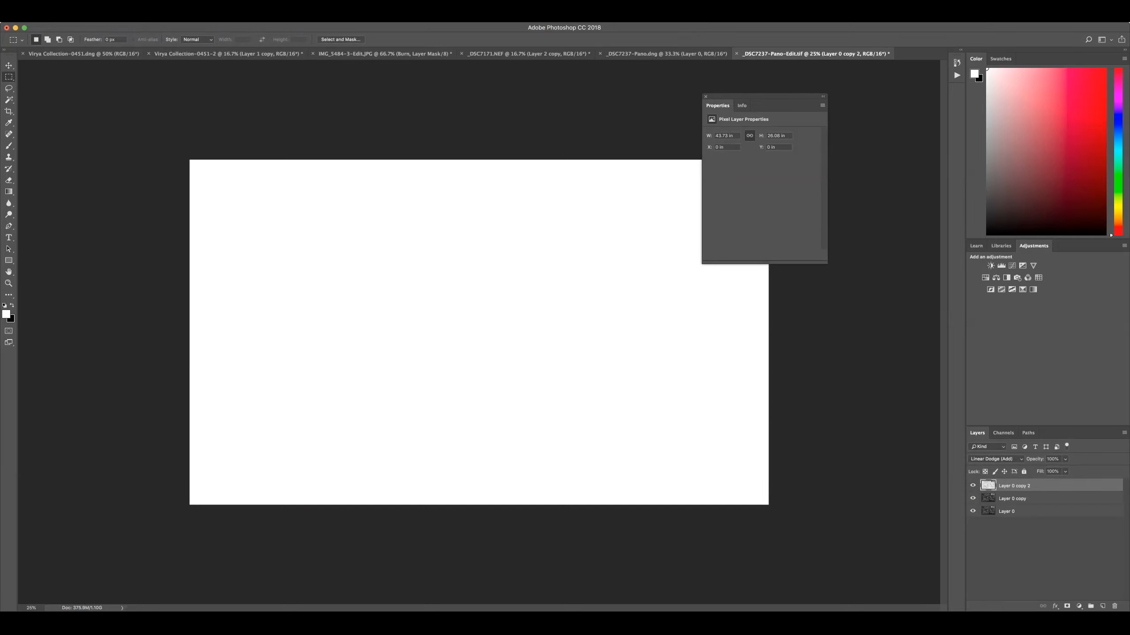
Step: Open the Gaussian Blur filter for the inverted Layer 0 copy 2
click(216, 18)
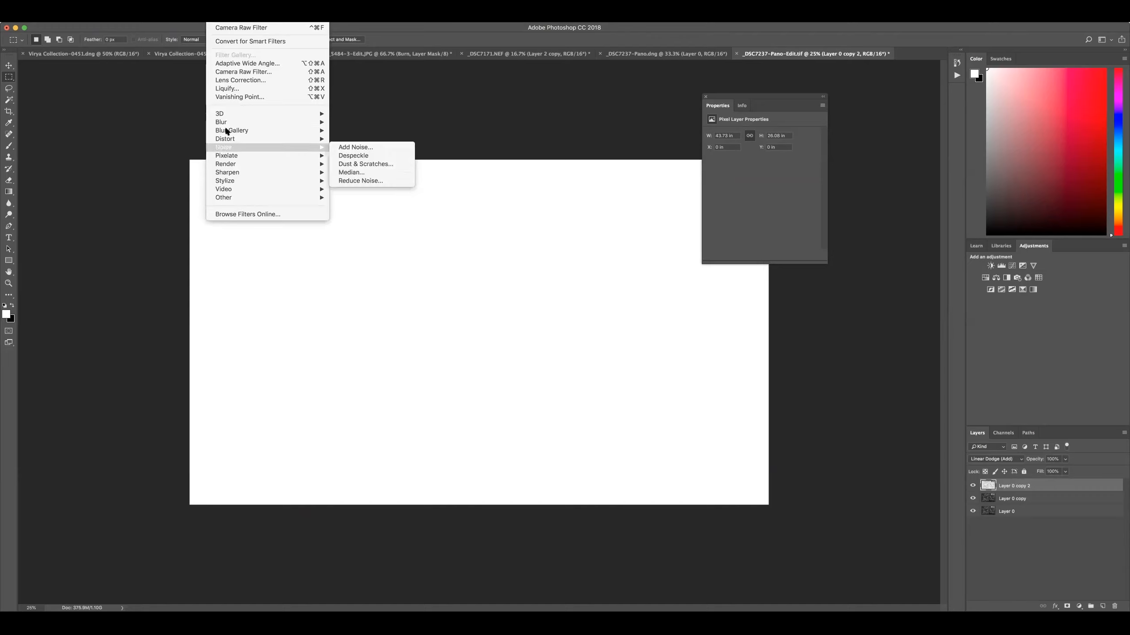
mouse_move(321, 123)
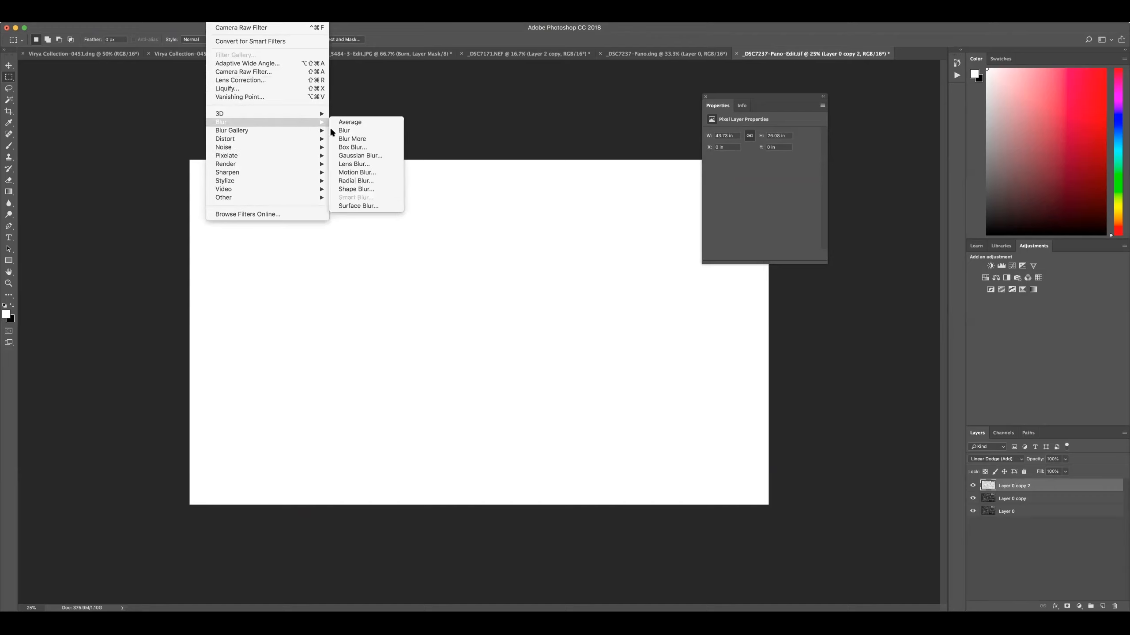
click(351, 155)
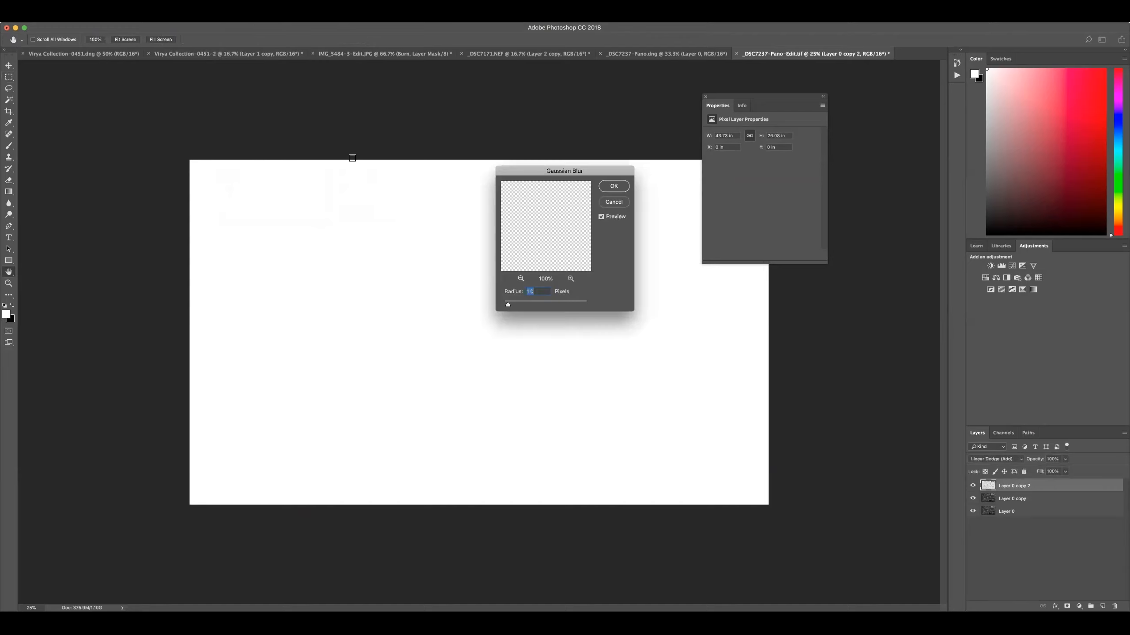
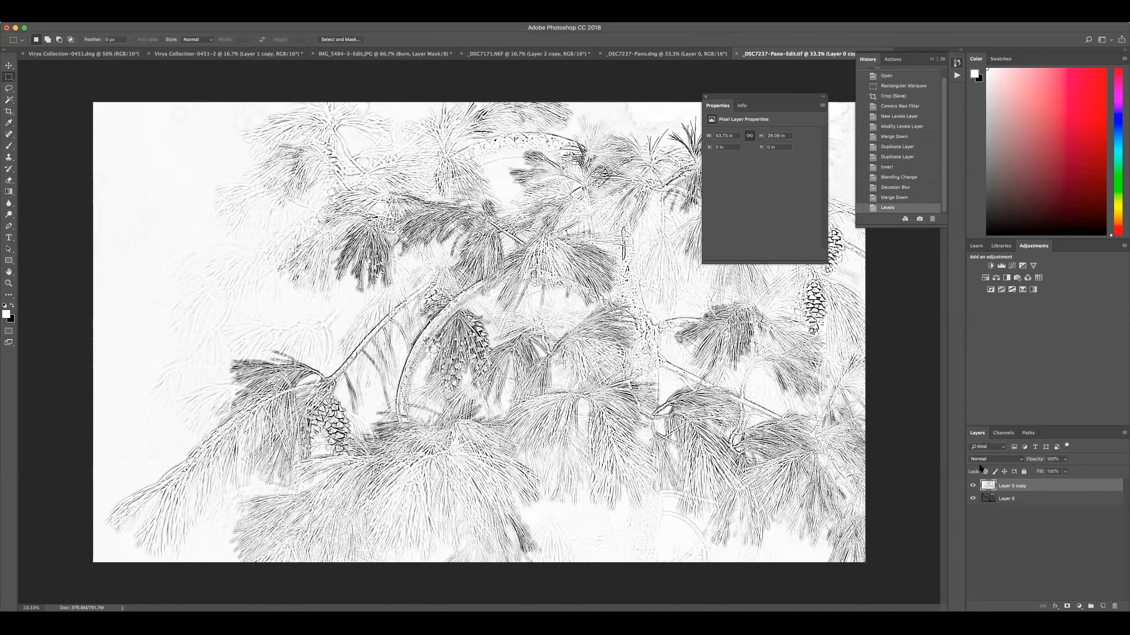
Step: Set the line-drawing layer Layer 0 copy to Multiply and compare the image with and without it
click(981, 460)
click(984, 484)
click(974, 487)
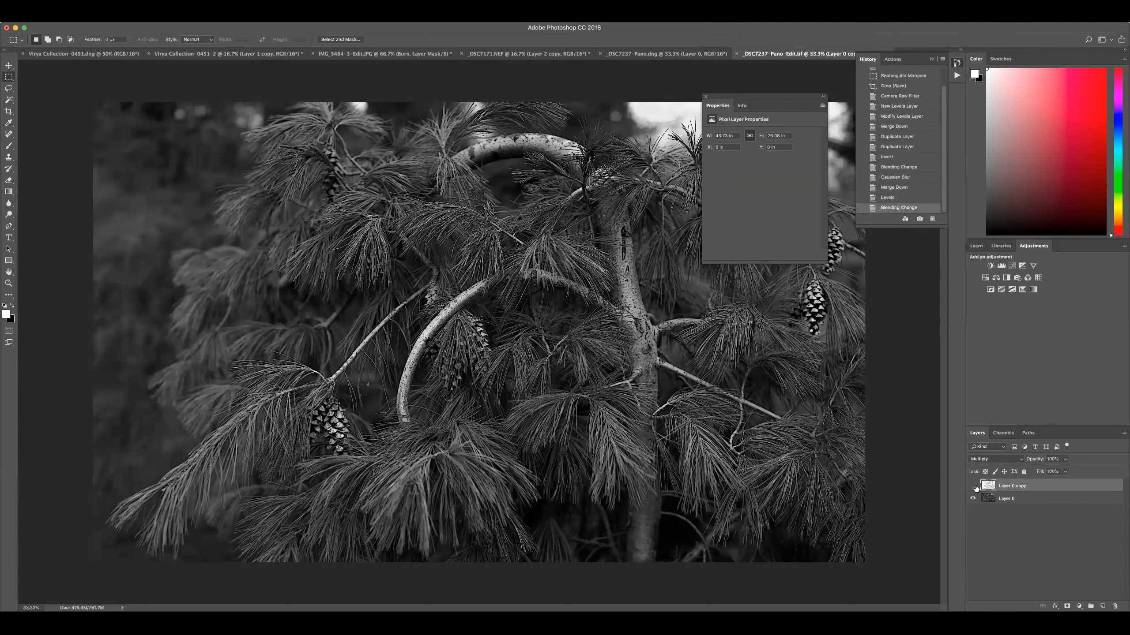
click(974, 487)
click(974, 487)
click(973, 487)
click(974, 487)
click(973, 487)
Step: Inspect the Multiply effect at 100% magnification and delete the line-drawing layer Layer 0 copy
key(super+equal)
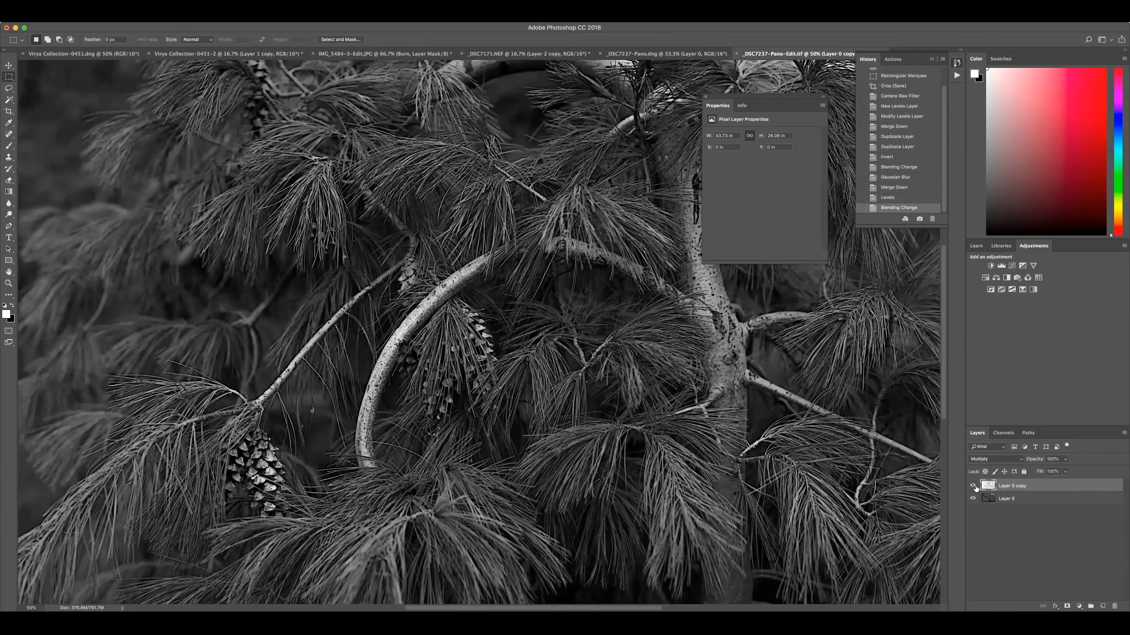
key(super+equal)
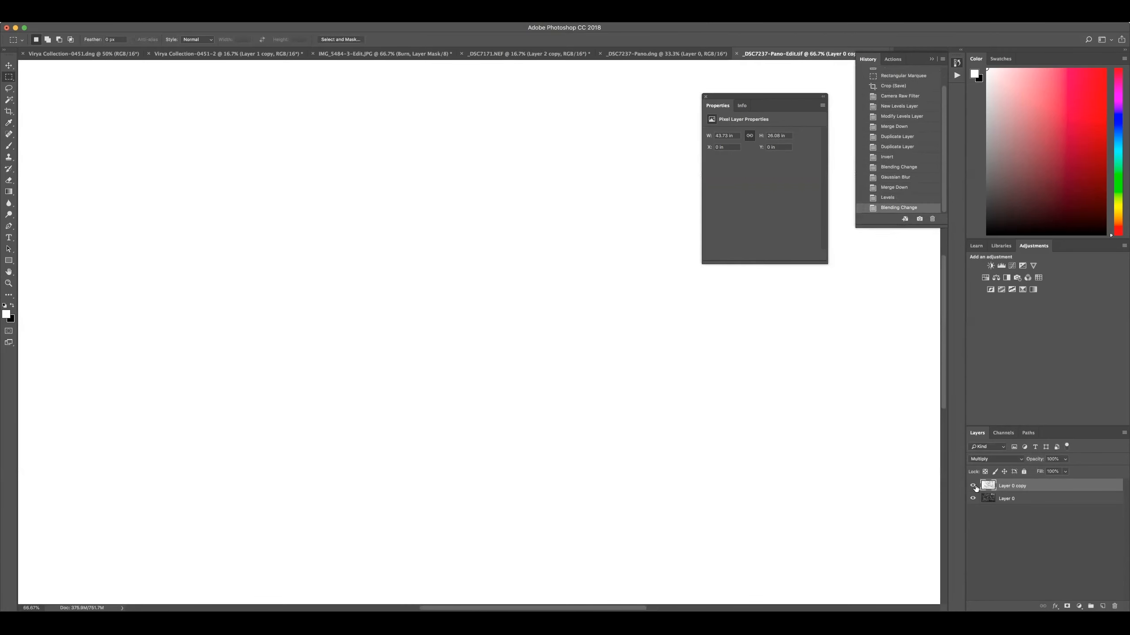
key(super+equal)
click(974, 487)
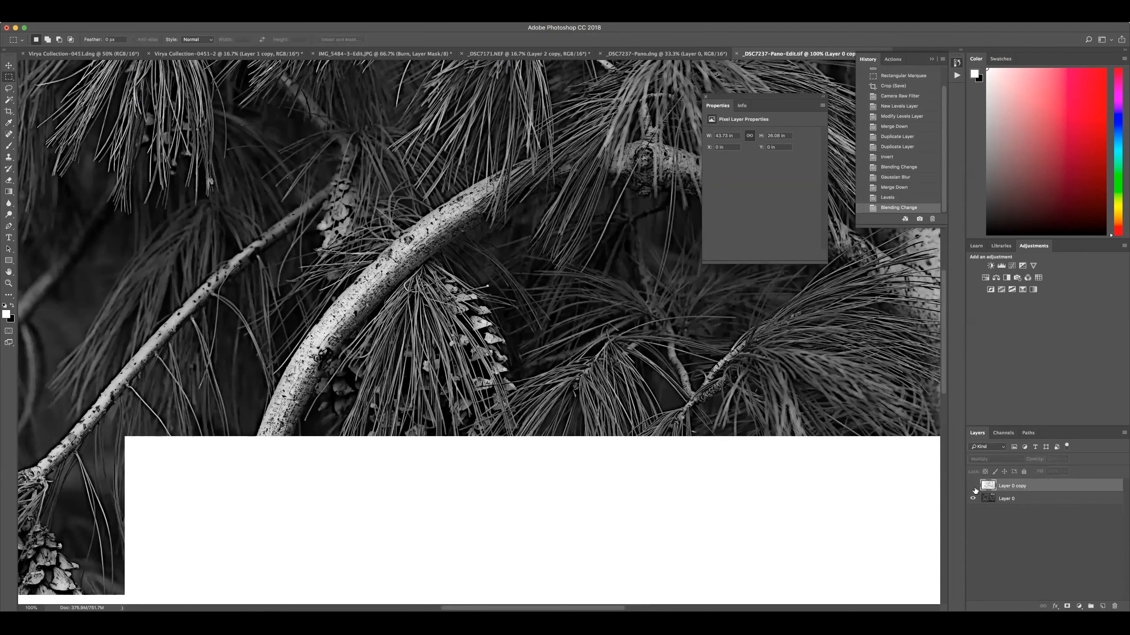
click(1115, 606)
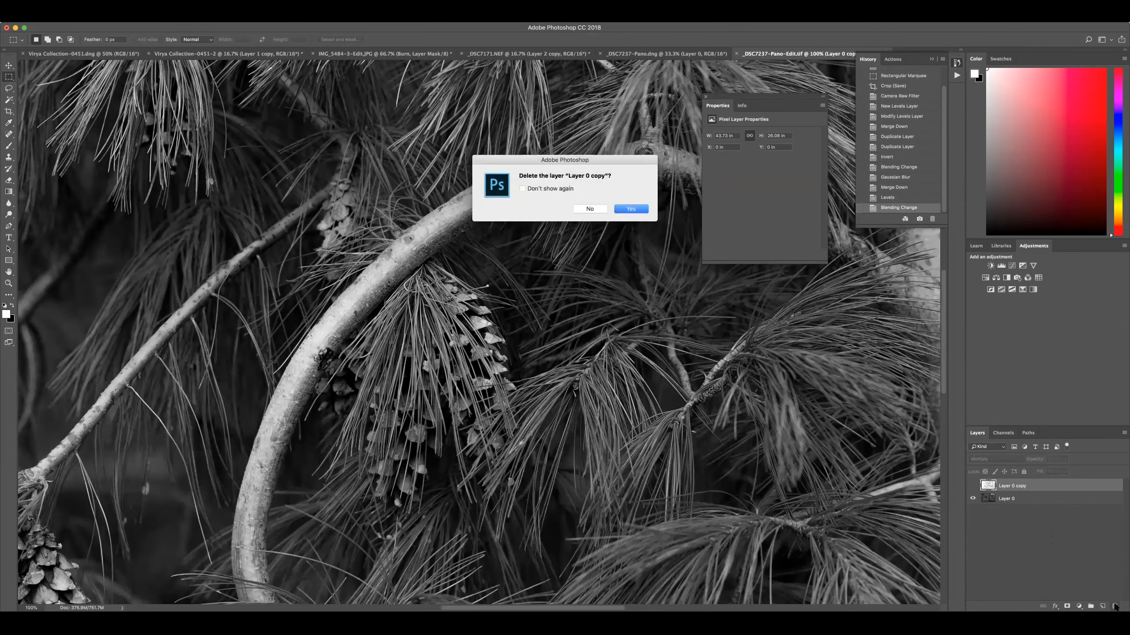
click(630, 212)
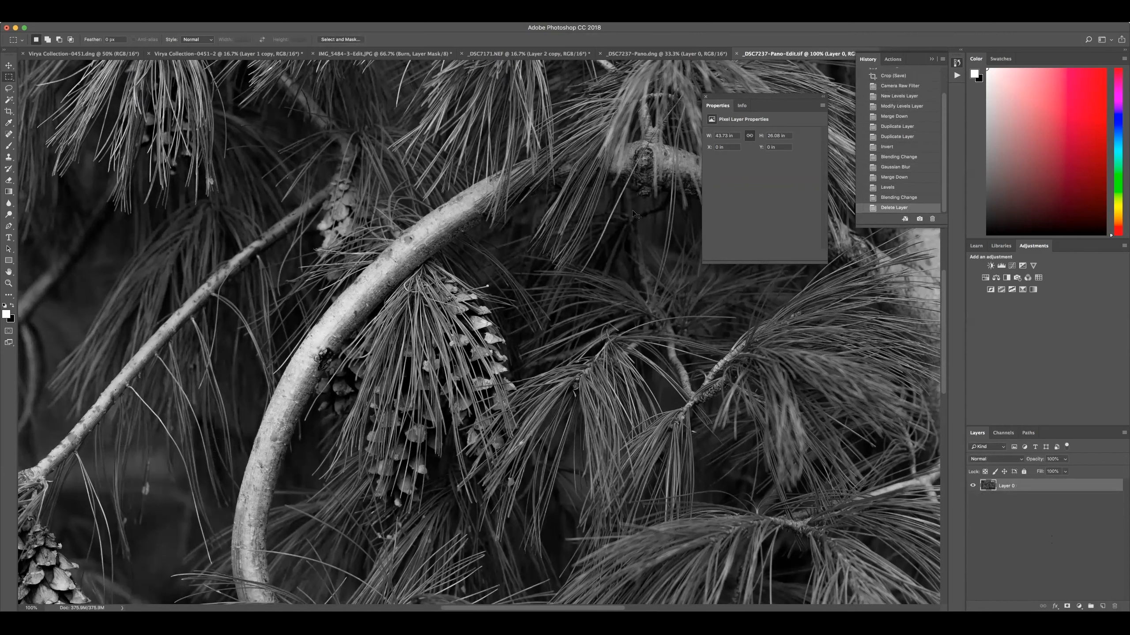
Step: Duplicate the remaining photo layer as Layer 0 copy
key(super+minus)
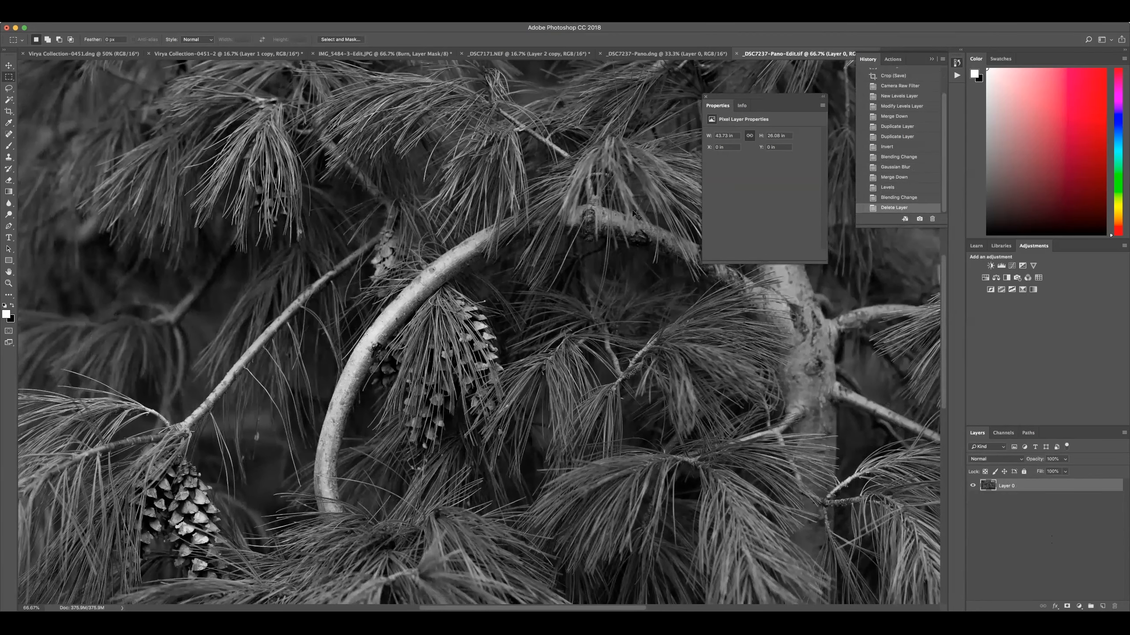
key(super+minus)
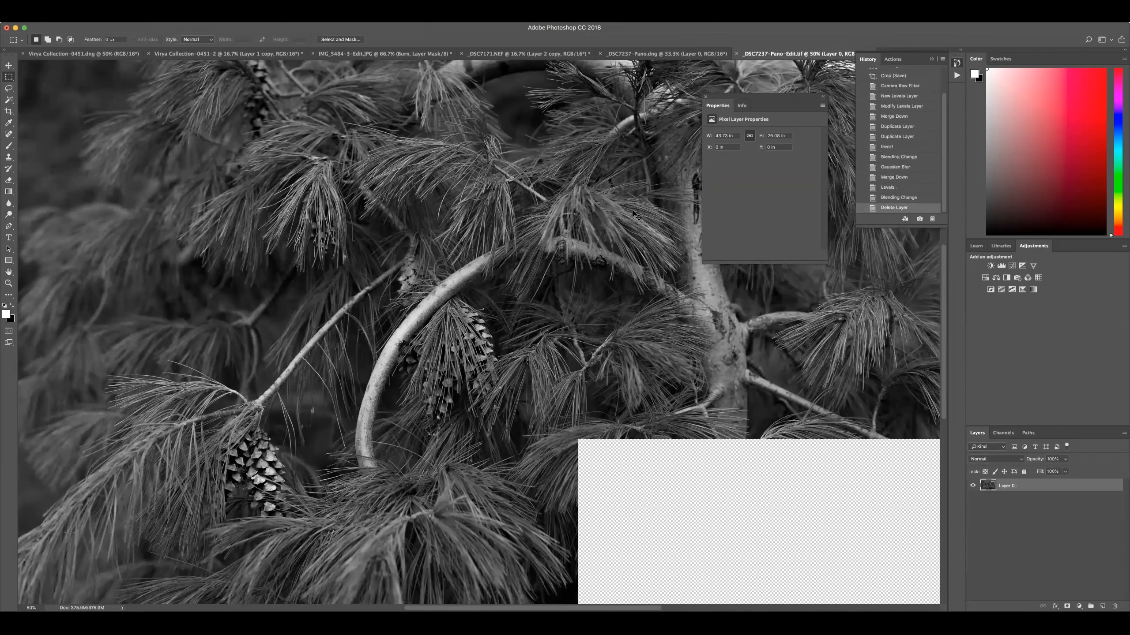
key(super+minus)
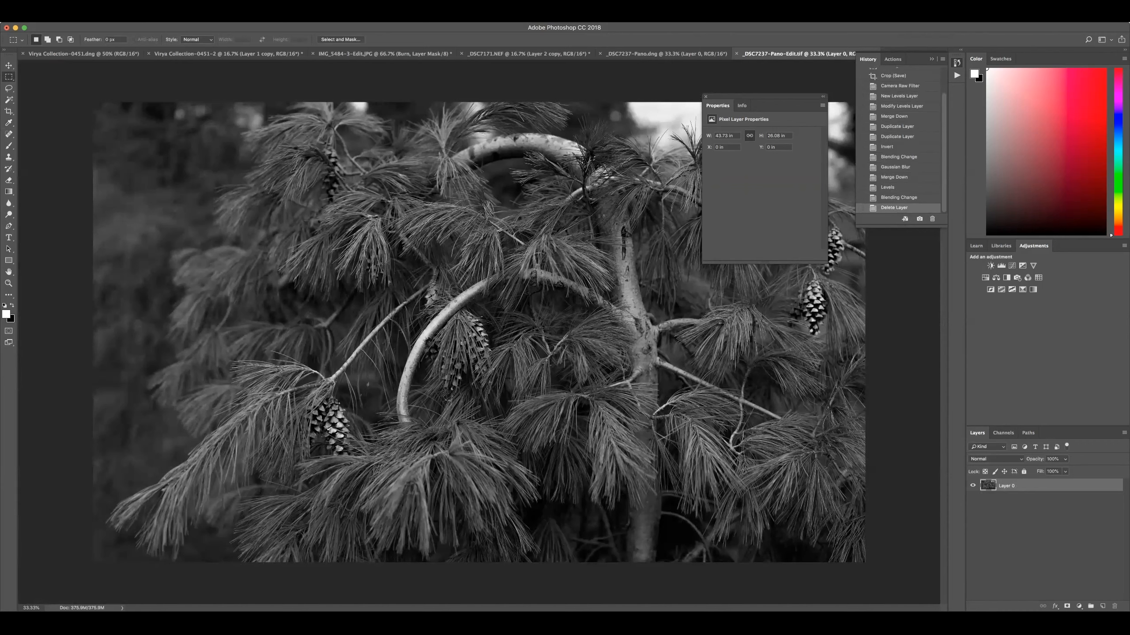
click(144, 18)
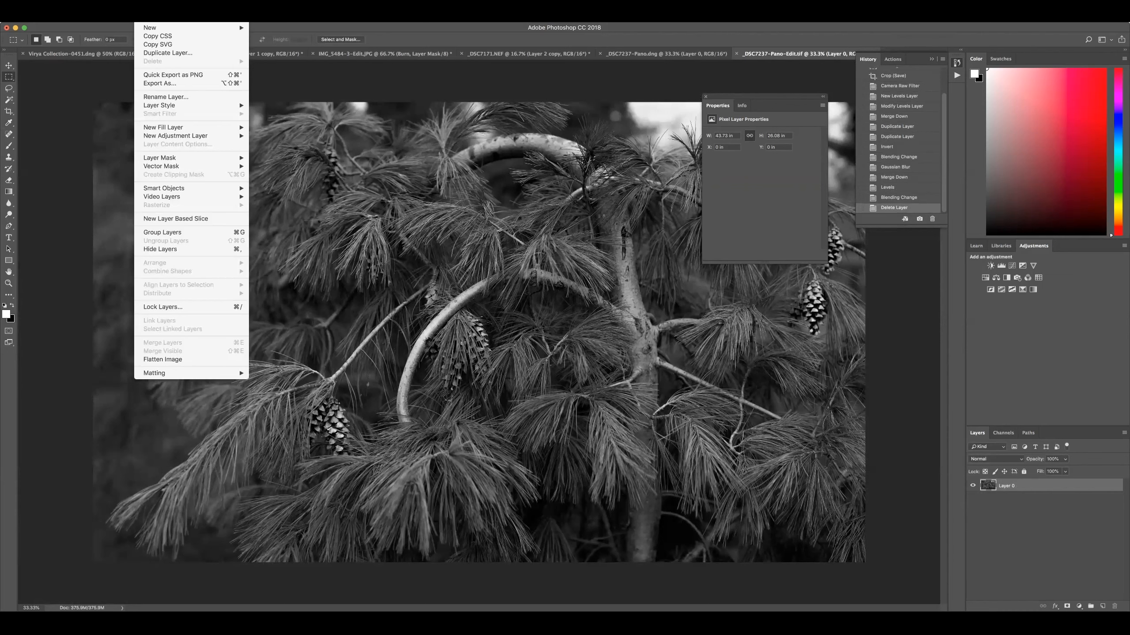
click(168, 52)
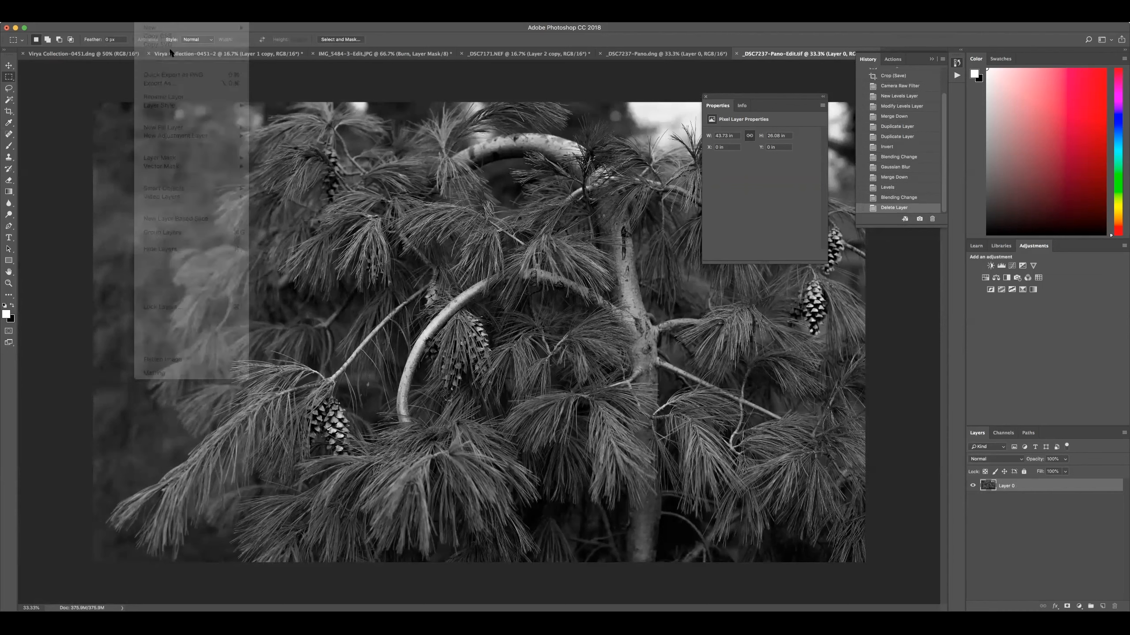
click(371, 139)
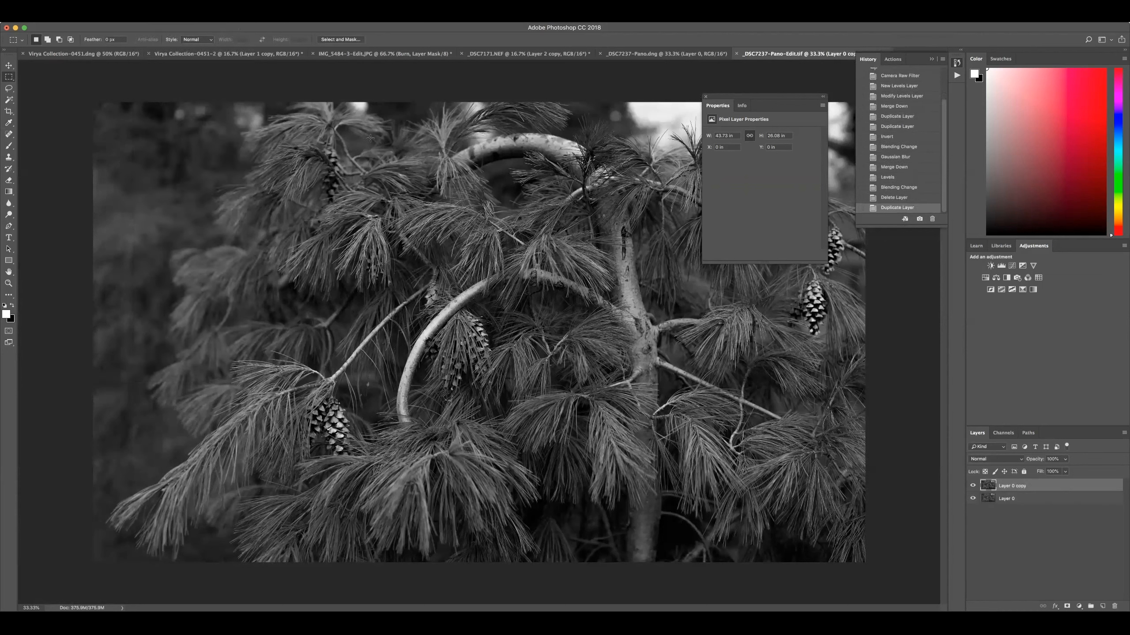
Step: Apply a High Pass filter to Layer 0 copy, fine-tuning its radius against the preview
click(216, 18)
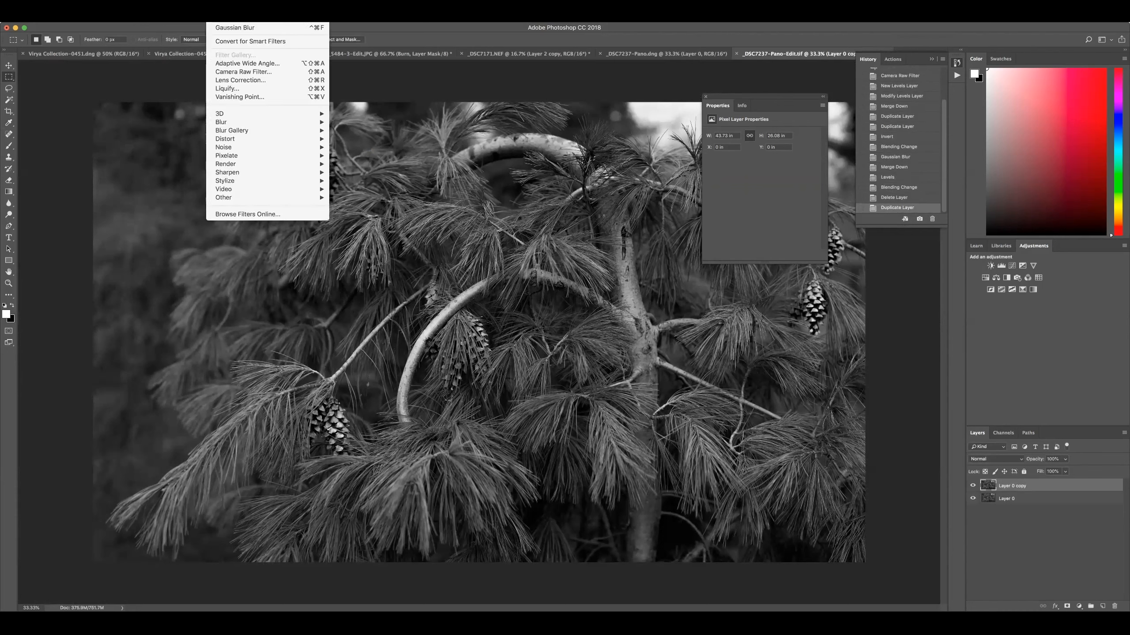
mouse_move(250, 196)
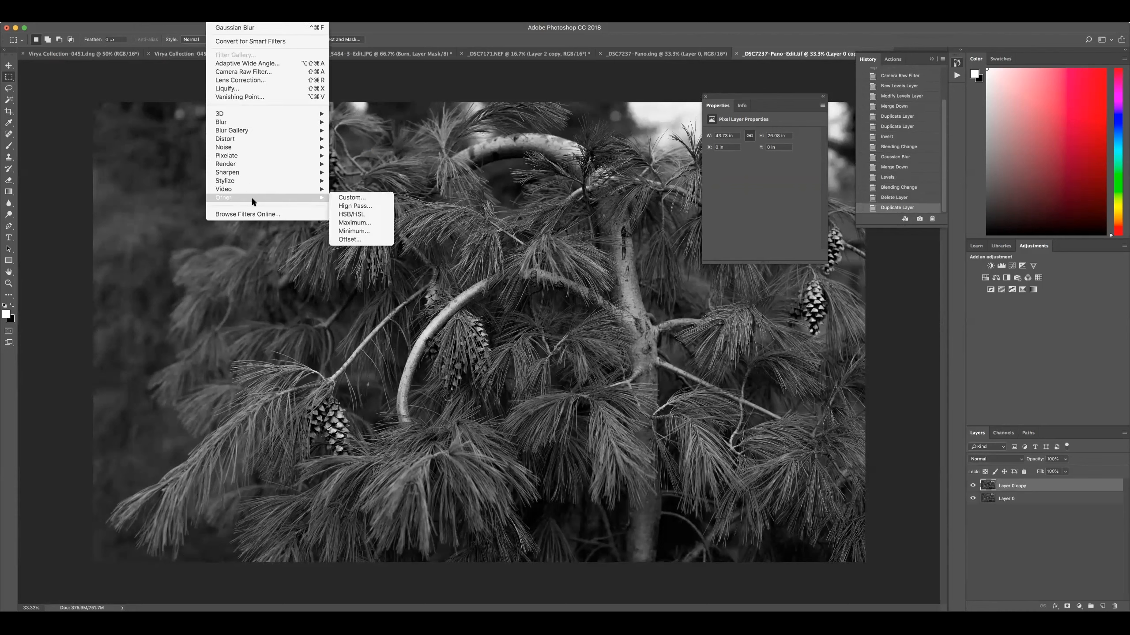
click(360, 206)
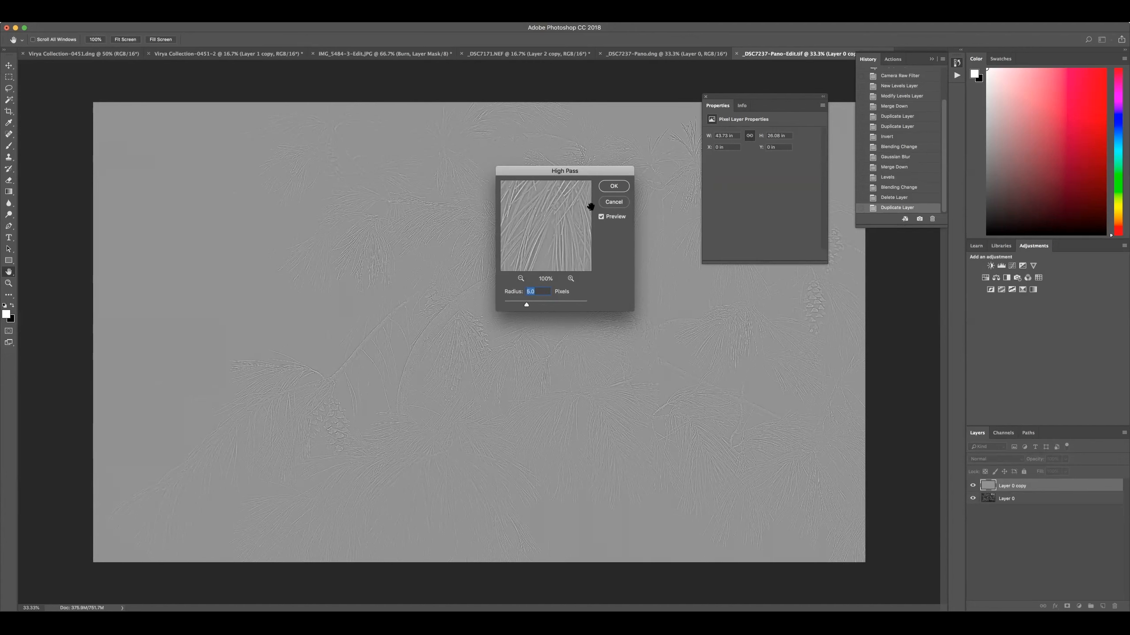
drag(526, 307, 514, 306)
drag(513, 305, 525, 308)
click(616, 190)
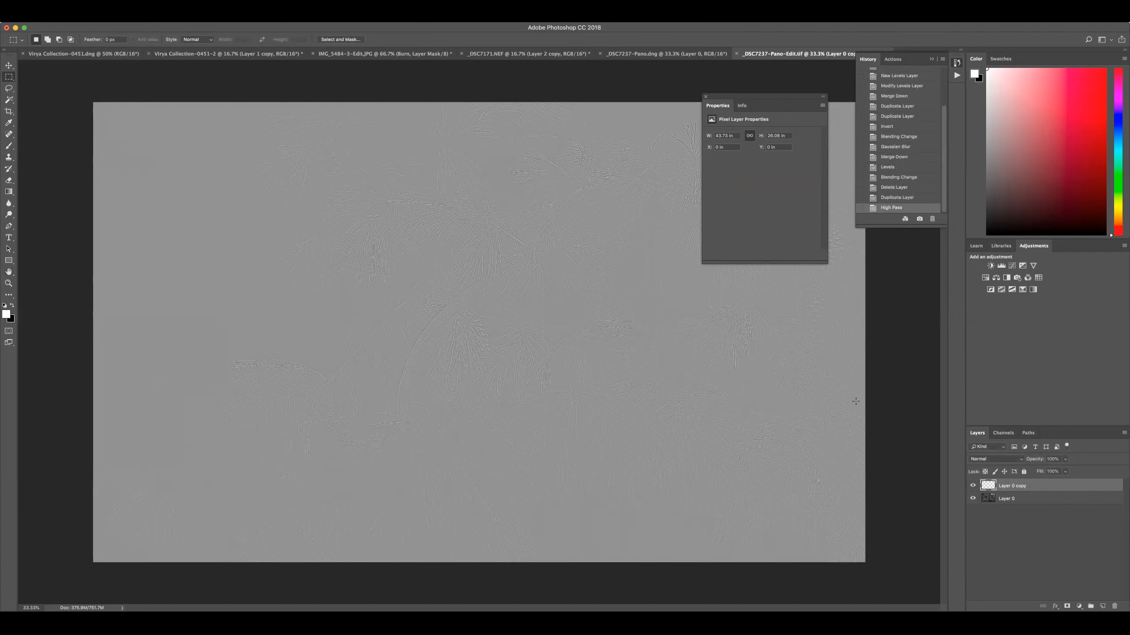
Step: Set the High Pass layer to Overlay and compare the sharpening with and without it at 100% magnification
click(984, 459)
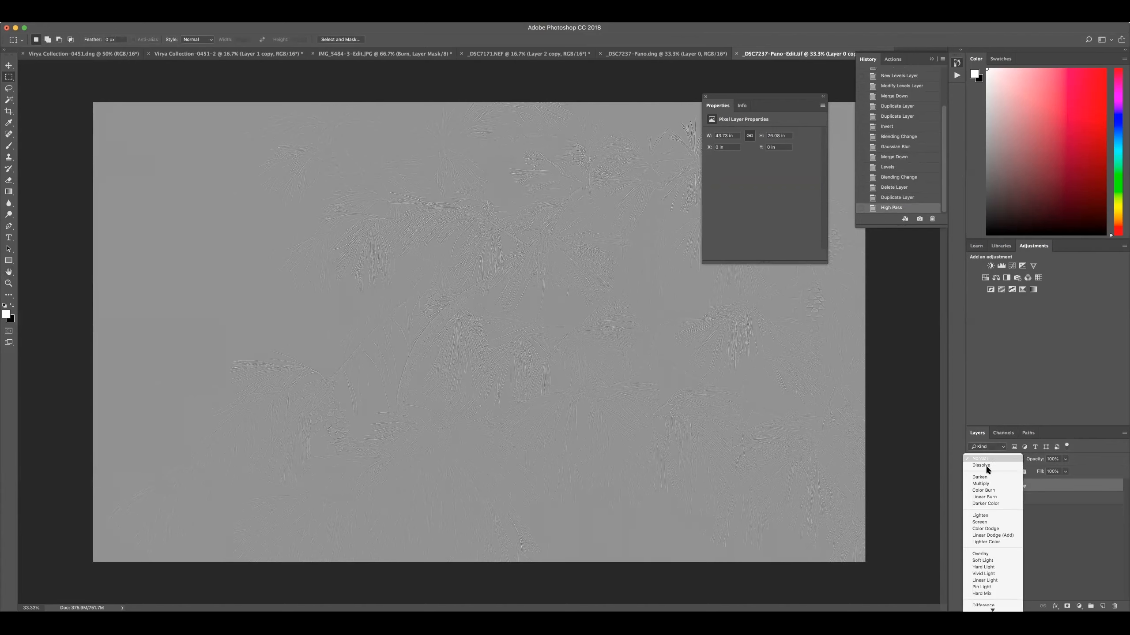
click(990, 553)
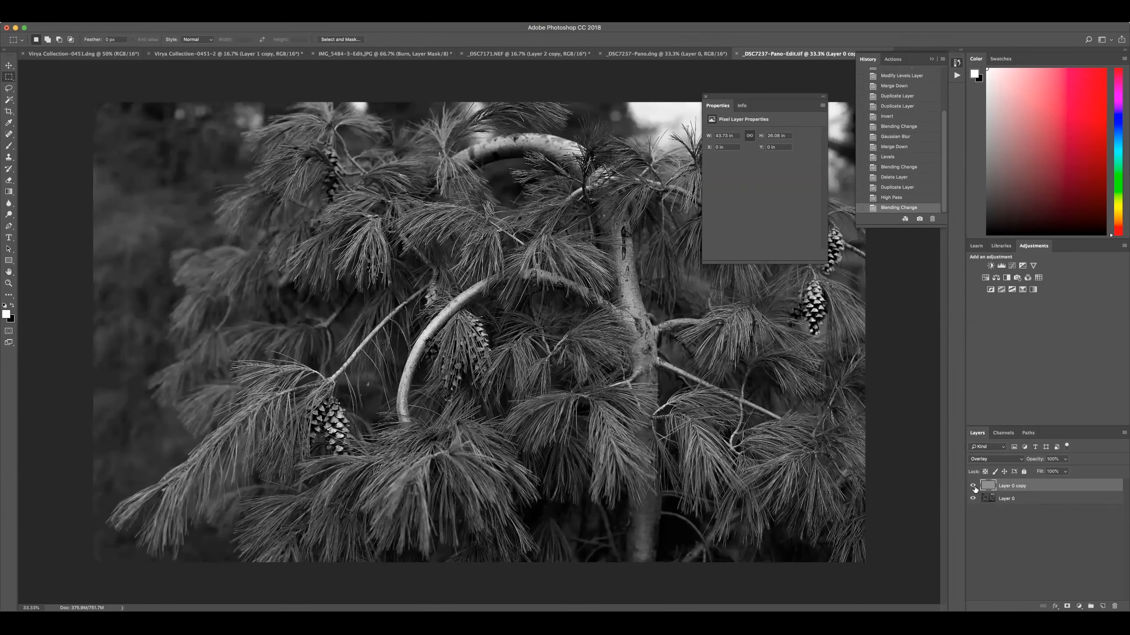
key(super+equal)
key(super+equal)
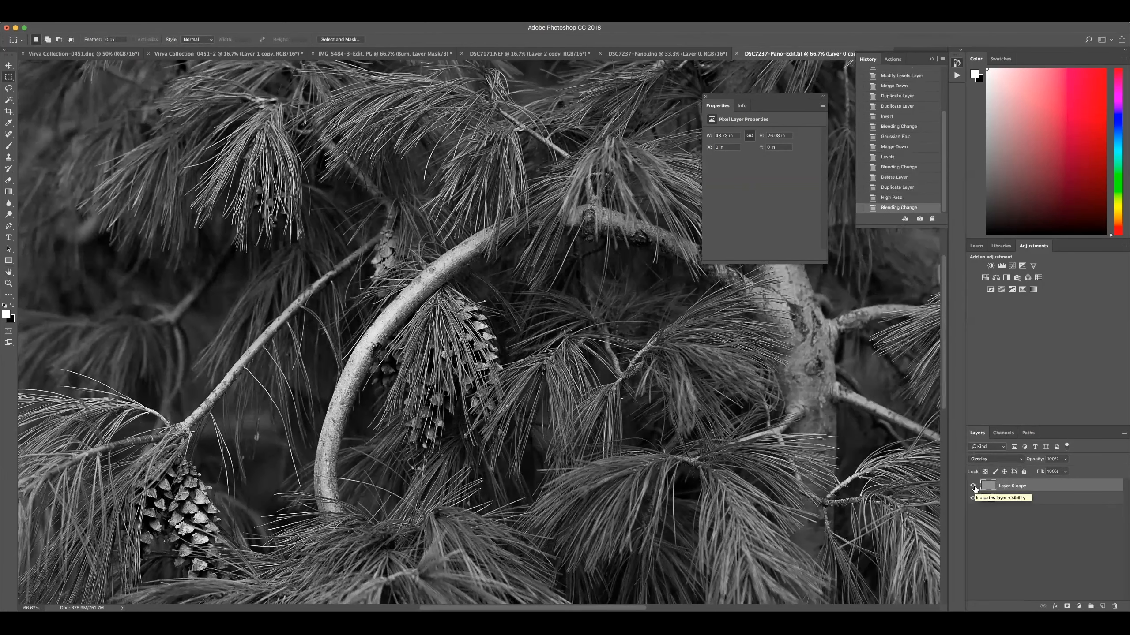
key(super+equal)
click(973, 486)
click(974, 486)
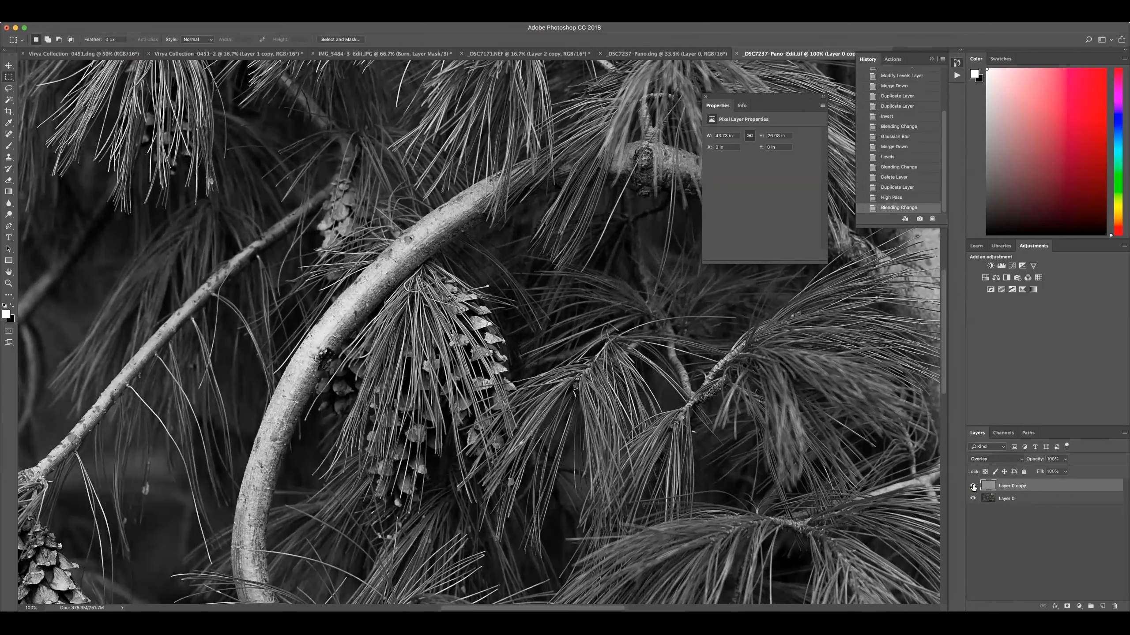
click(973, 487)
click(973, 487)
click(973, 485)
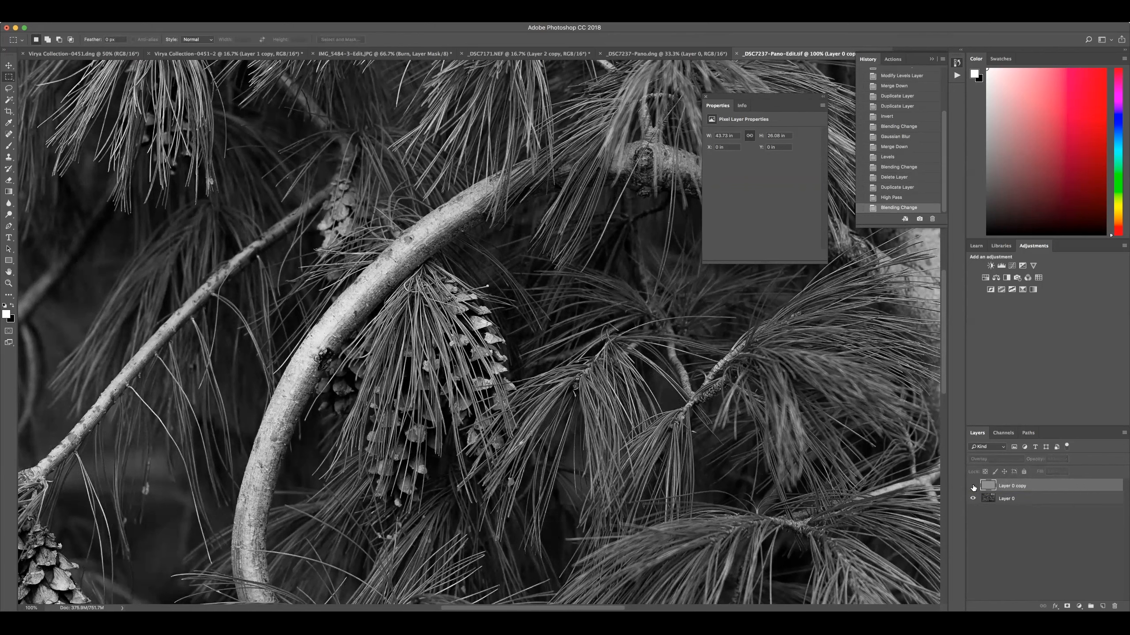
click(972, 487)
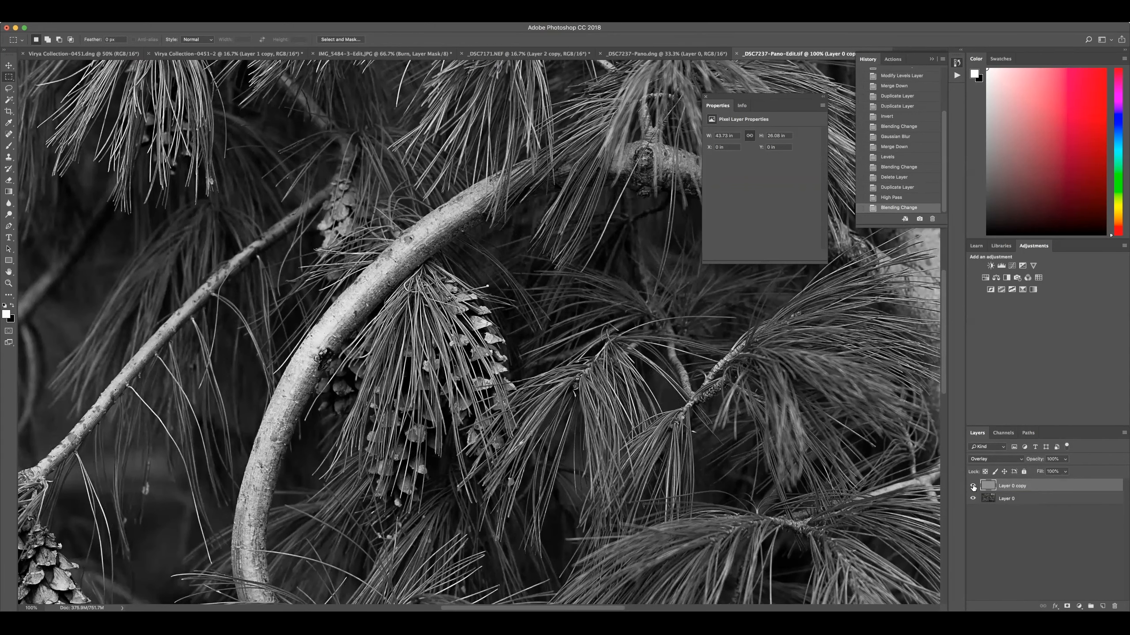
Step: Vary the opacity of the High Pass layer, return it to 100%, and review the whole image
click(1065, 458)
mouse_move(1064, 470)
mouse_down()
mouse_move(1041, 472)
mouse_move(1070, 474)
mouse_up()
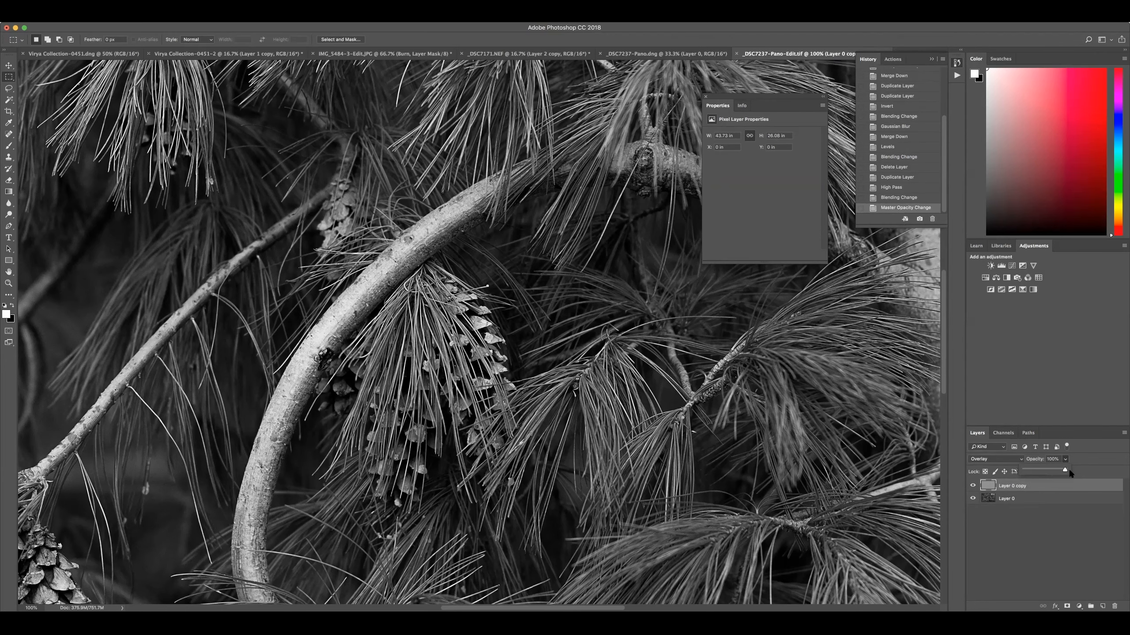
key(super+minus)
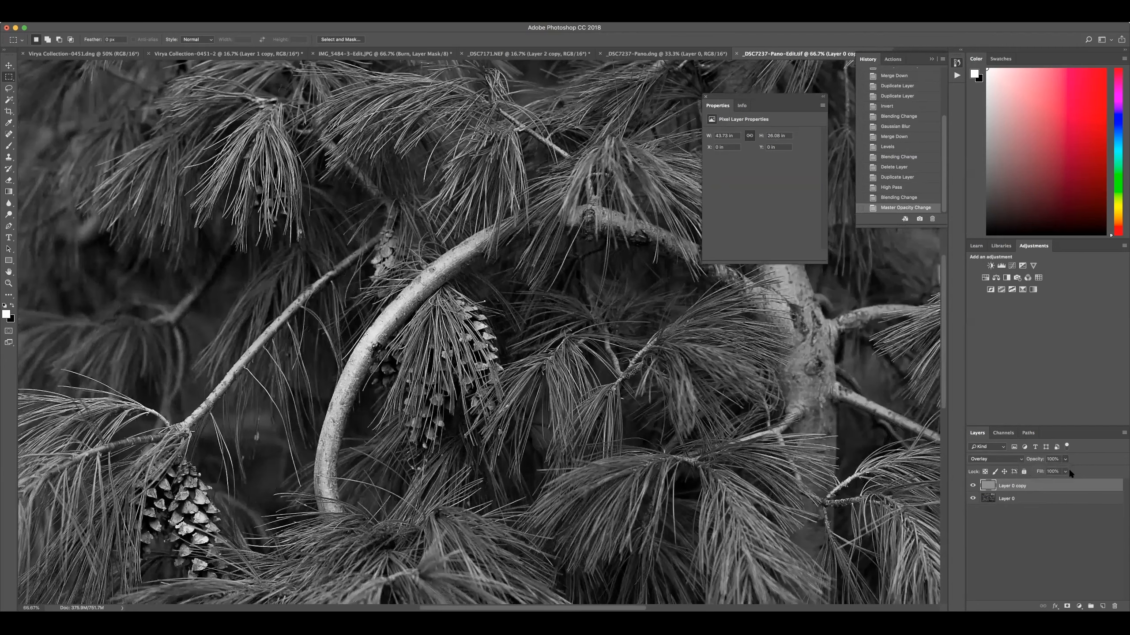
key(super+minus)
key(super+minus)
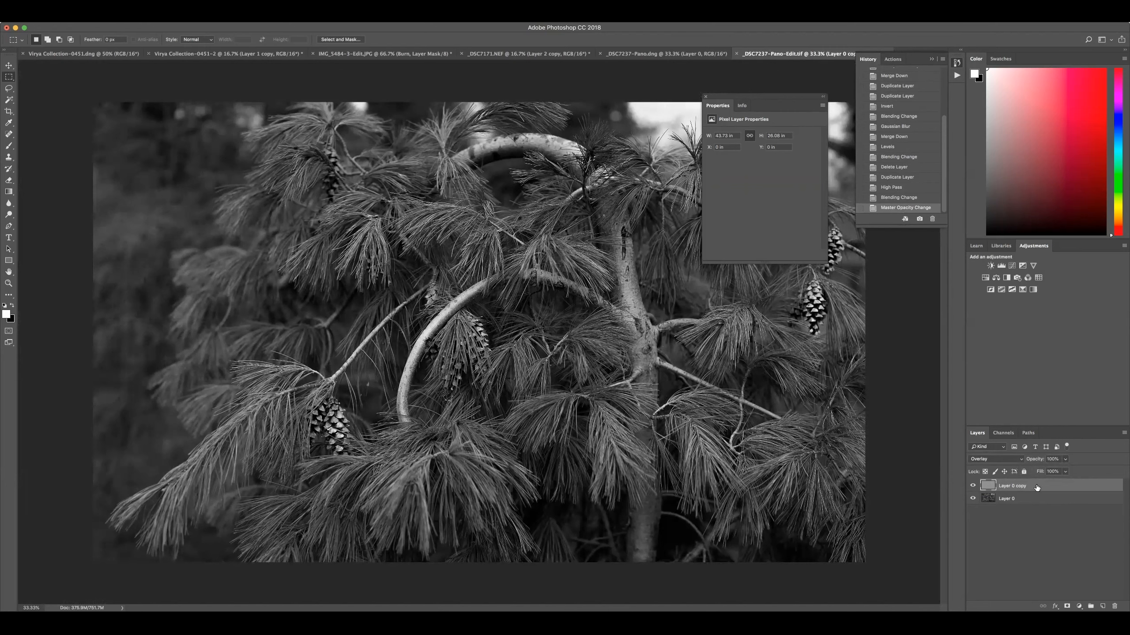
Step: Delete the High Pass layer Layer 0 copy, leaving only Layer 0, and save the document
drag(1036, 488, 1115, 607)
drag(1116, 607, 1115, 606)
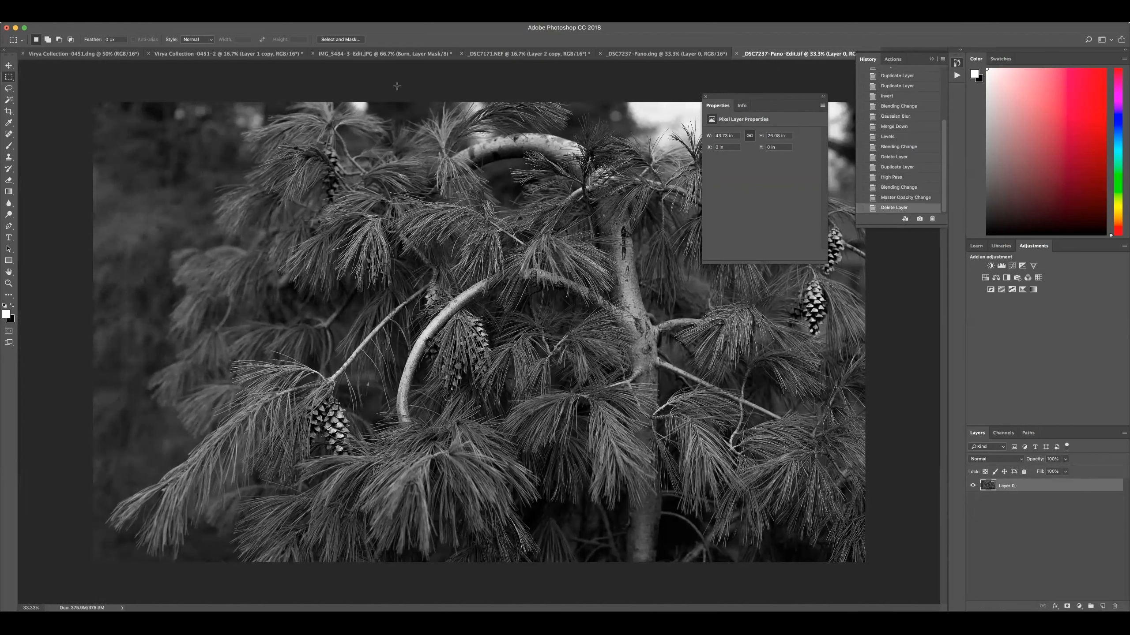
key(cmd+s)
Step: Duplicate Layer 0 under the default name and convert the copy to a smart object
click(146, 18)
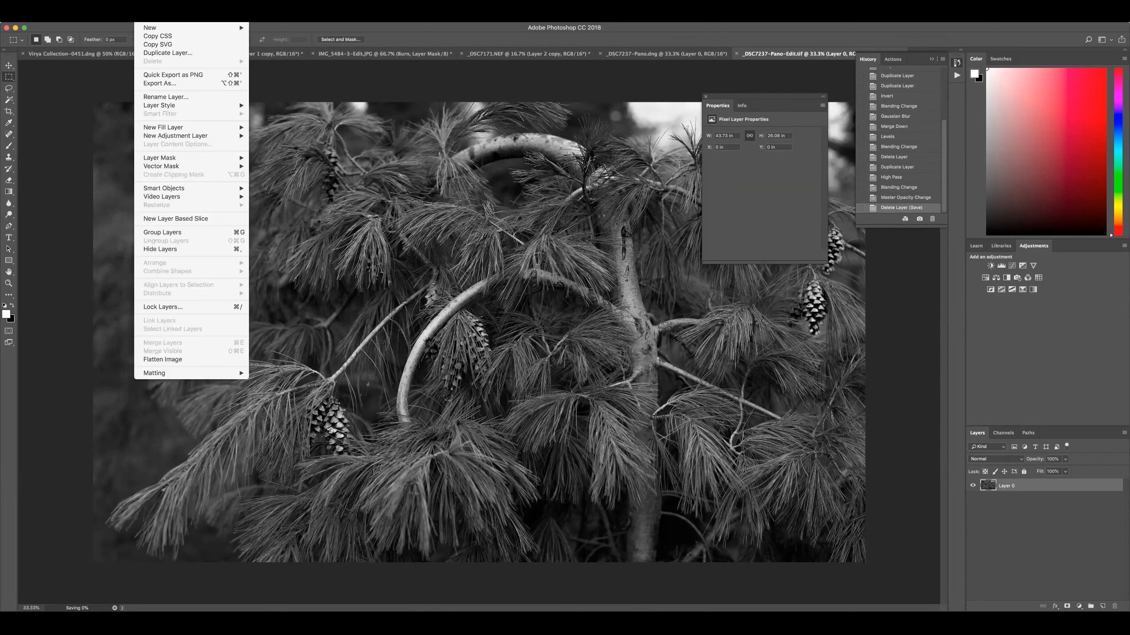
click(165, 54)
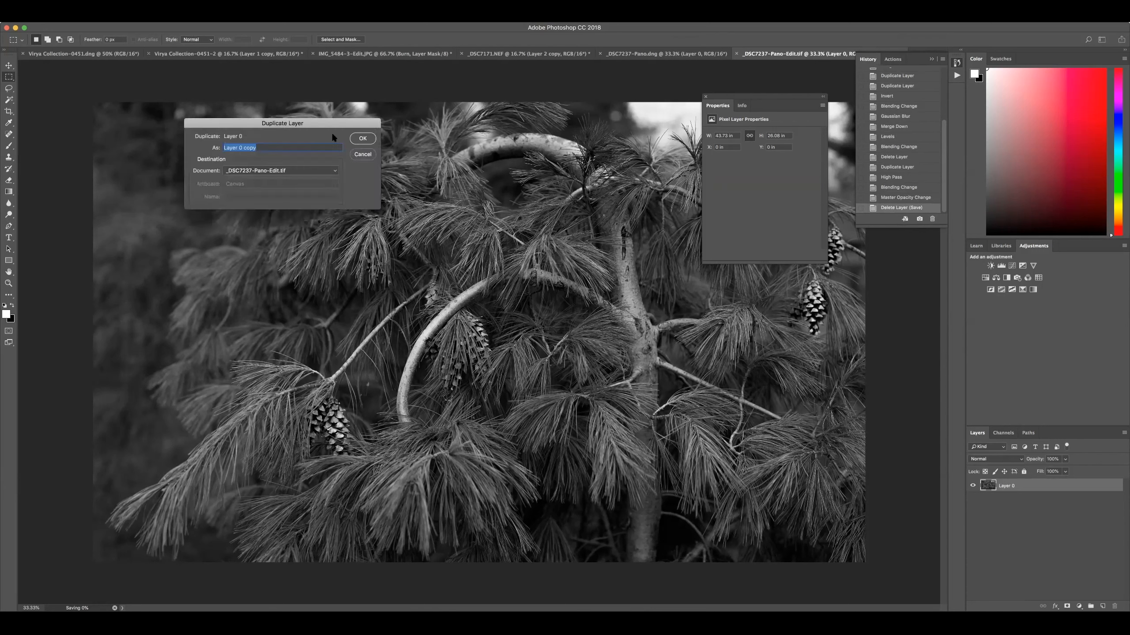
click(357, 138)
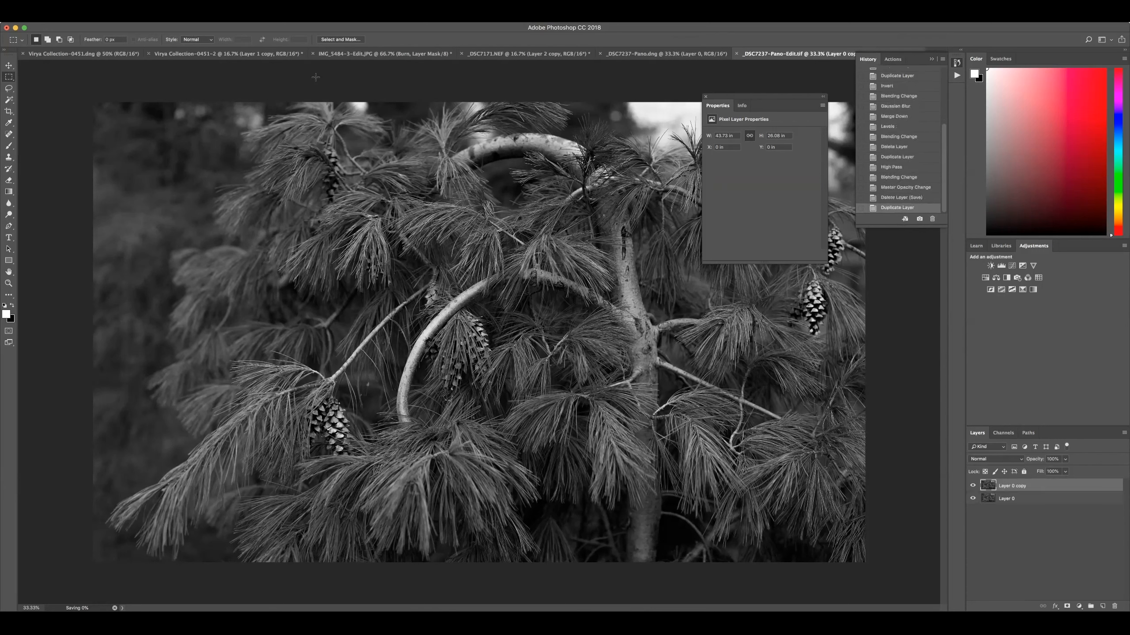
click(145, 17)
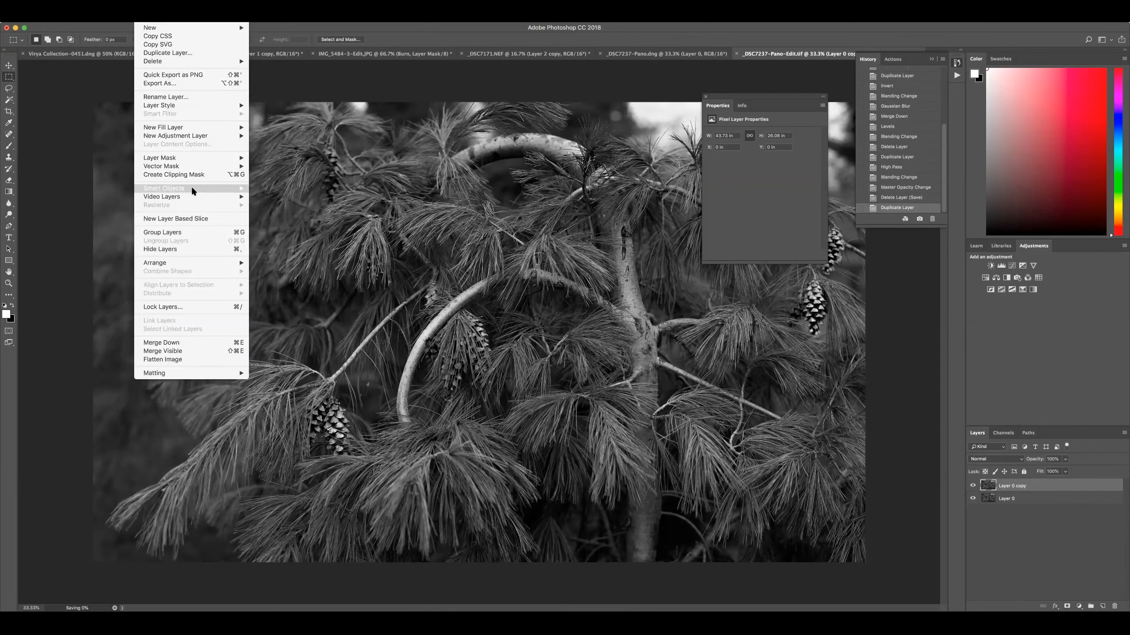
mouse_move(191, 187)
click(271, 189)
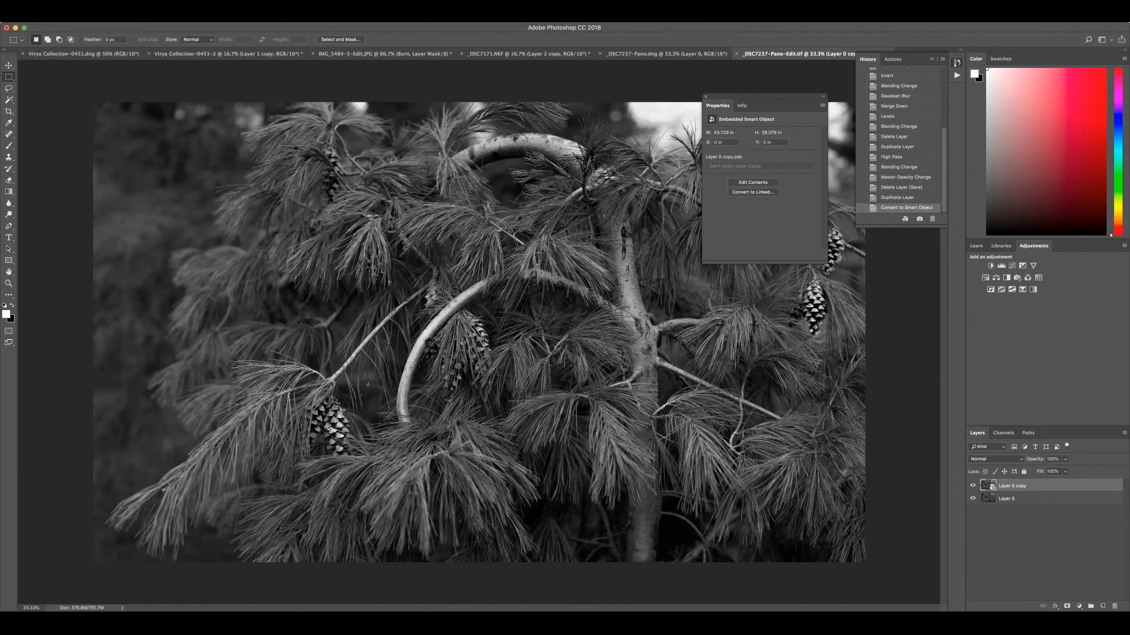
Step: Apply a High Pass smart filter with a radius of 24.7 pixels to the smart object layer
click(219, 17)
click(227, 74)
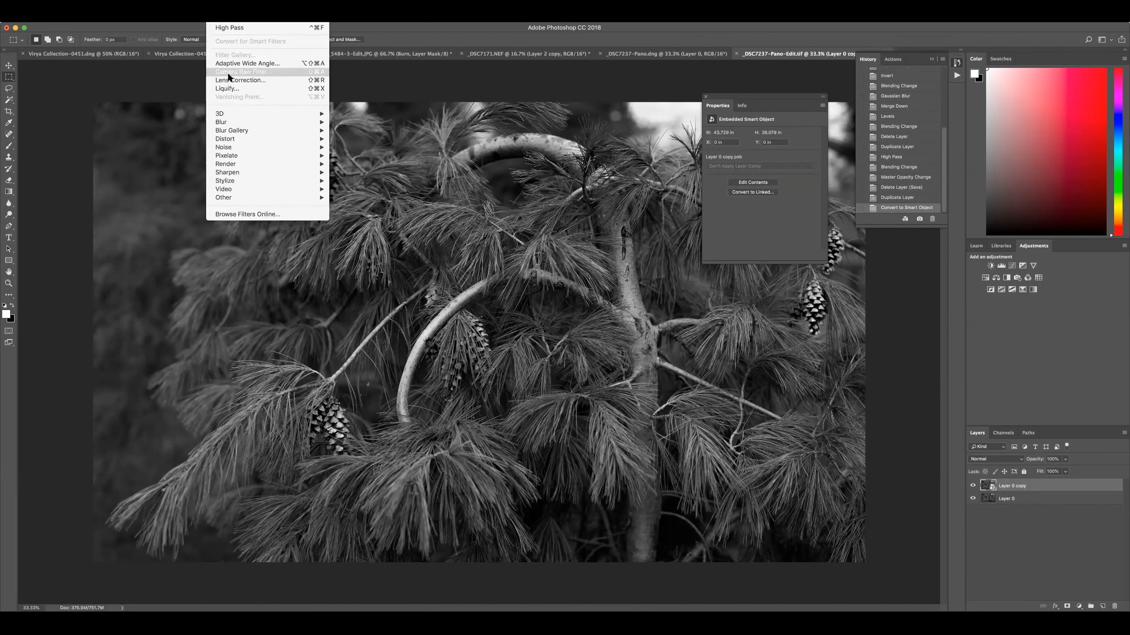
mouse_move(250, 196)
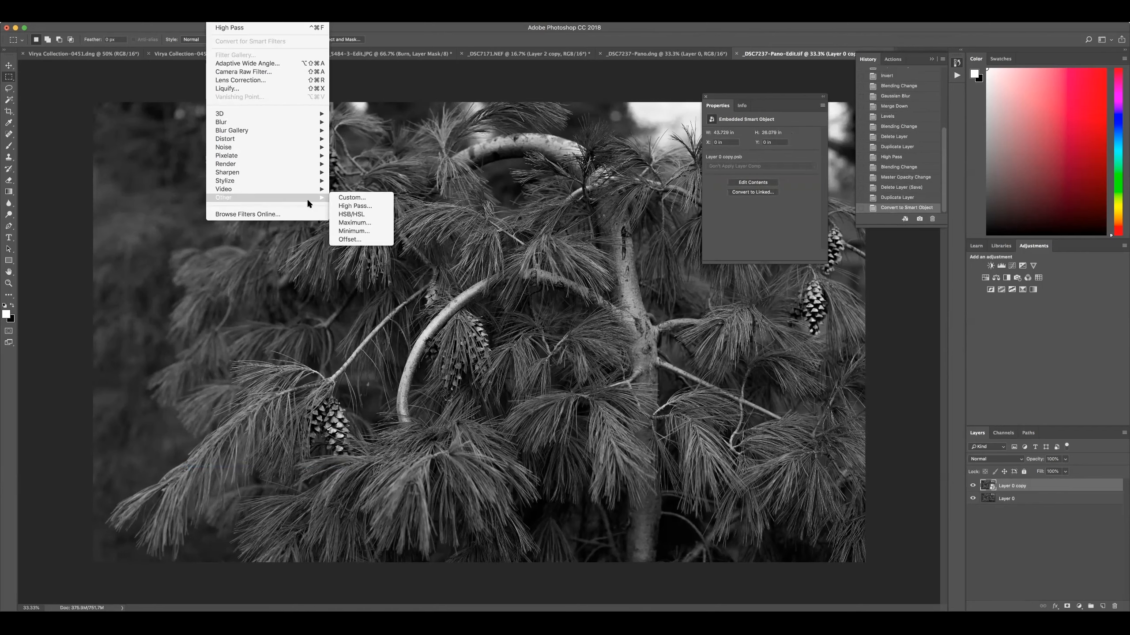
click(353, 206)
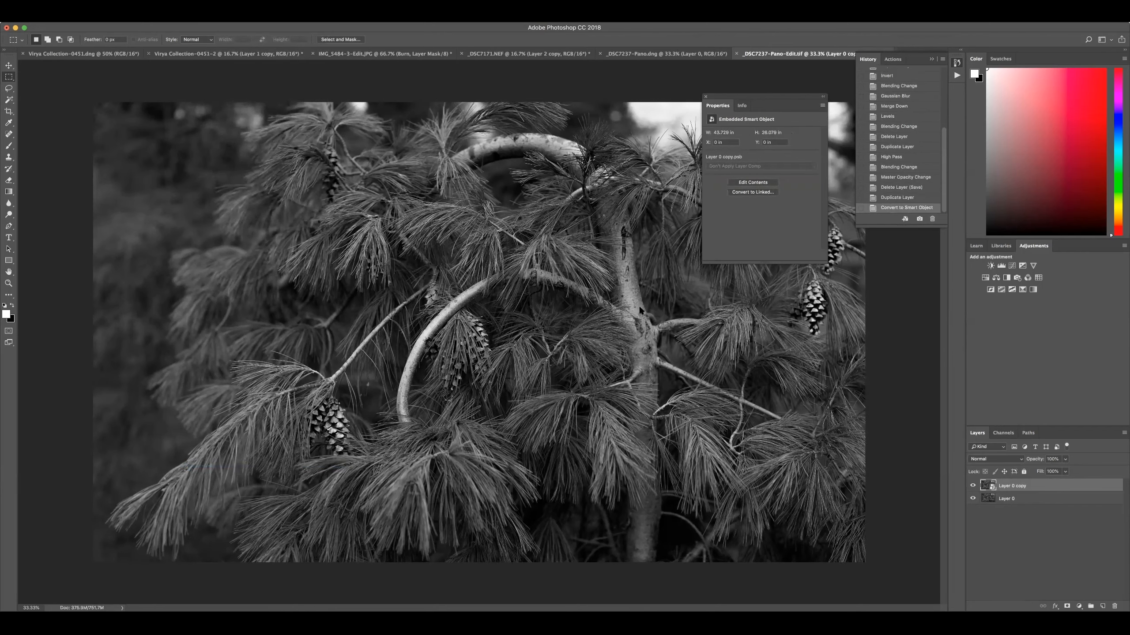
drag(526, 307, 541, 307)
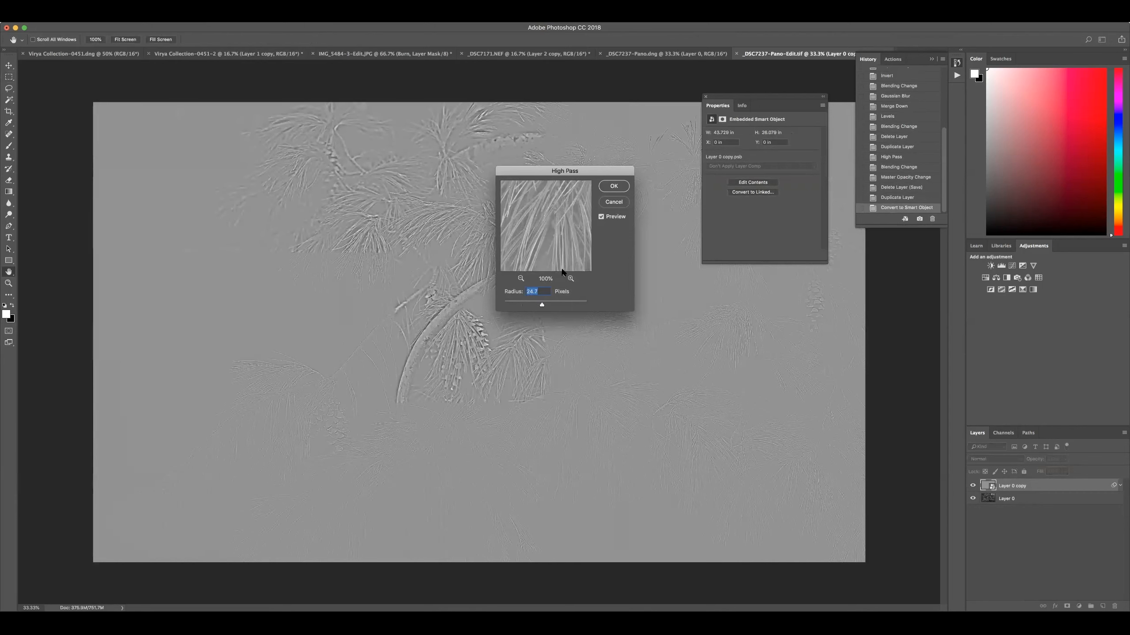
click(607, 191)
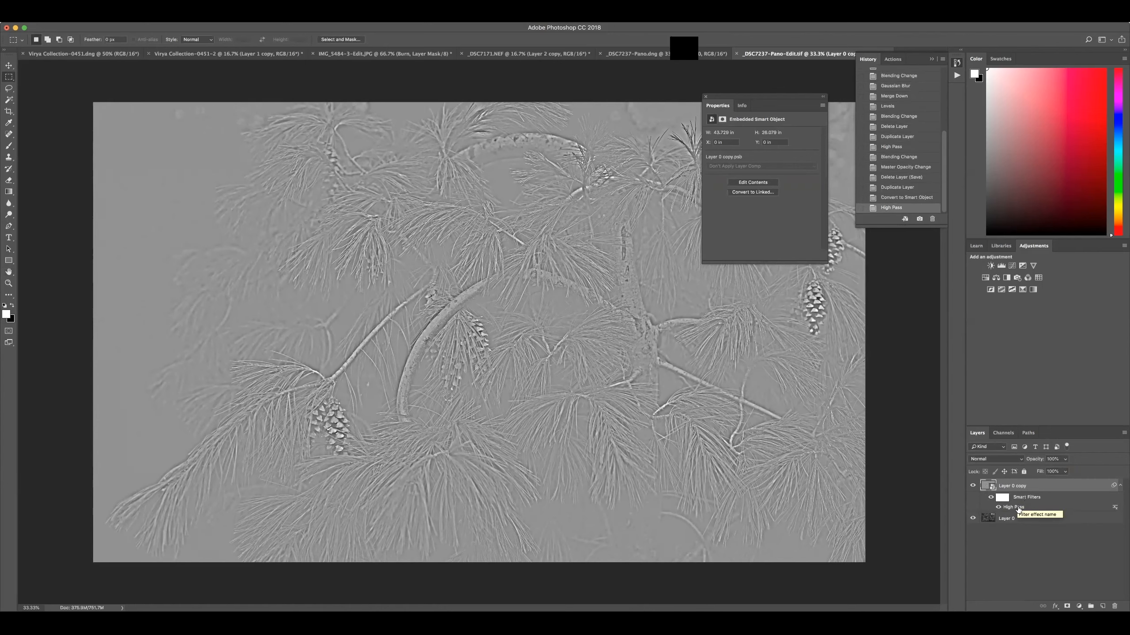
Step: Set the smart object layer's blending mode to Overlay and compare the image with and without it
click(981, 461)
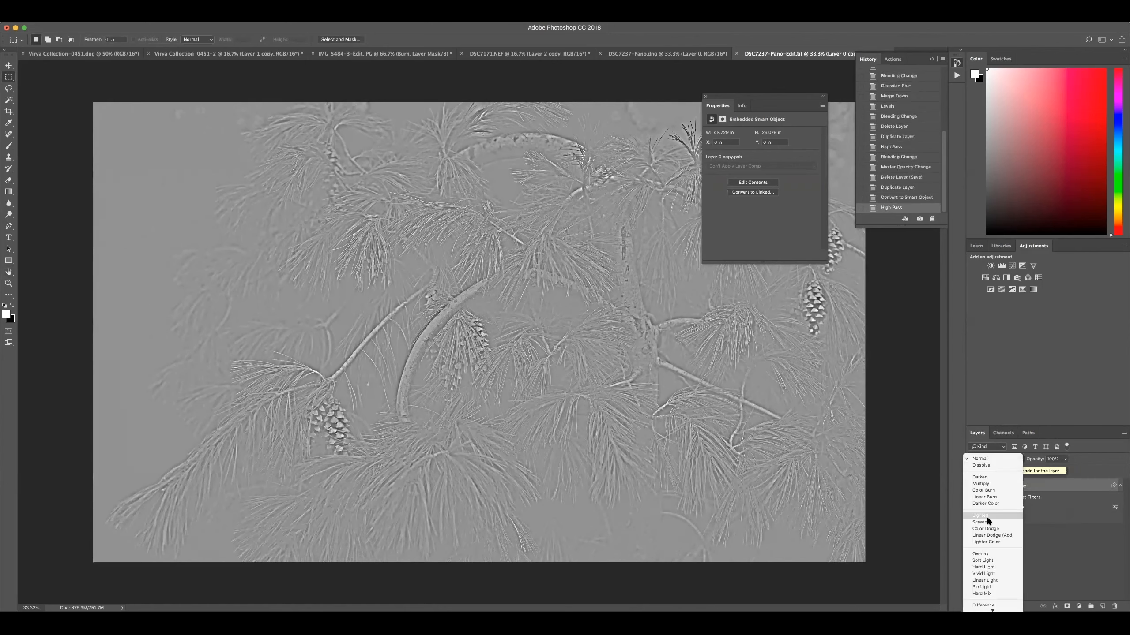
click(988, 553)
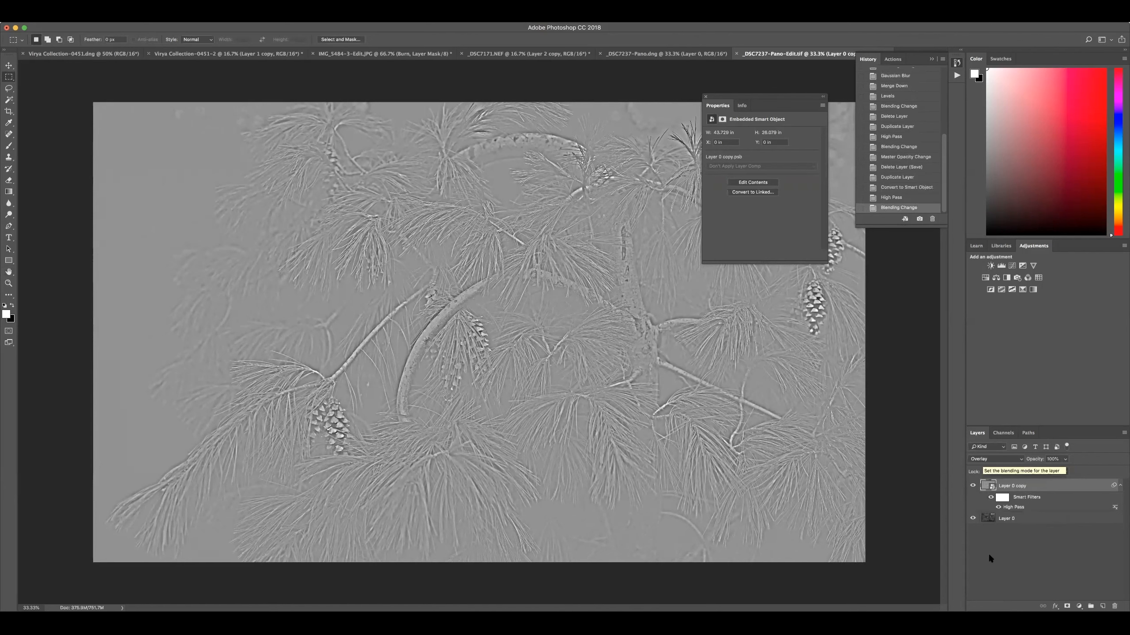
click(972, 486)
click(973, 487)
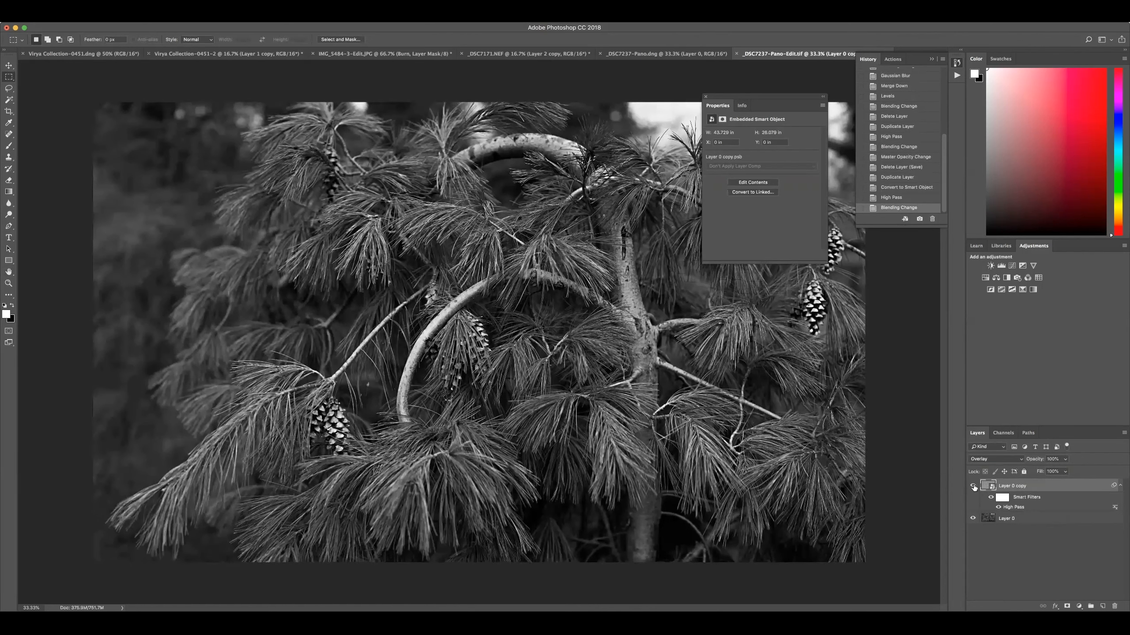
Step: Edit the High Pass smart filter on Layer 0 copy and lower its radius
double_click(1018, 508)
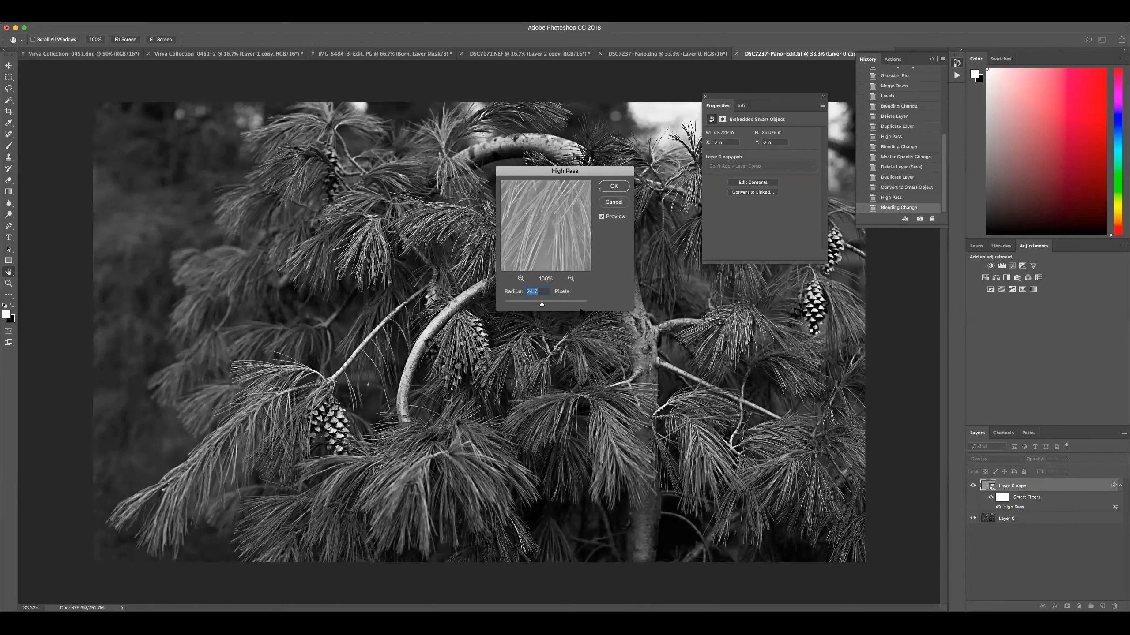
drag(542, 306, 530, 305)
click(614, 187)
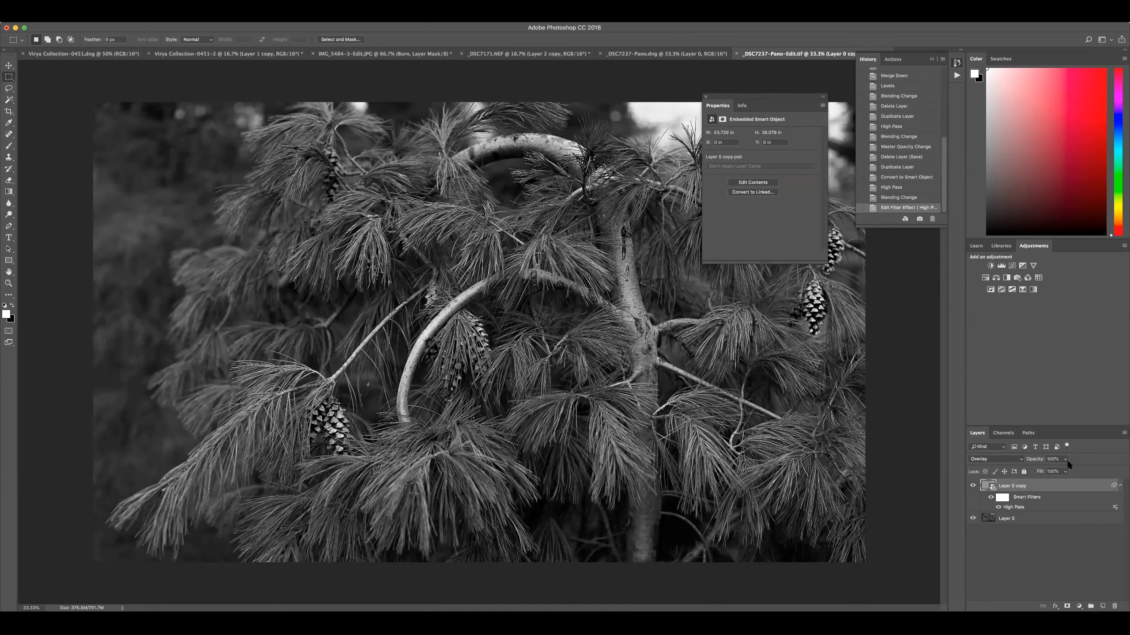
Step: Paint black brush strokes on the smart filter mask over several areas of the pine branches
click(1002, 500)
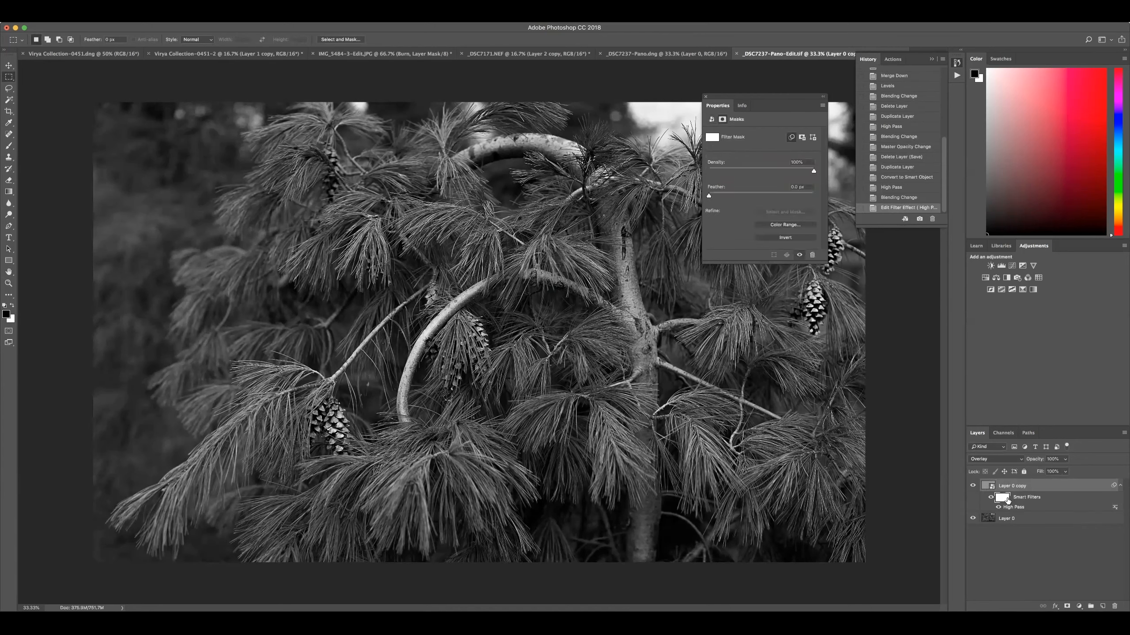
key(b)
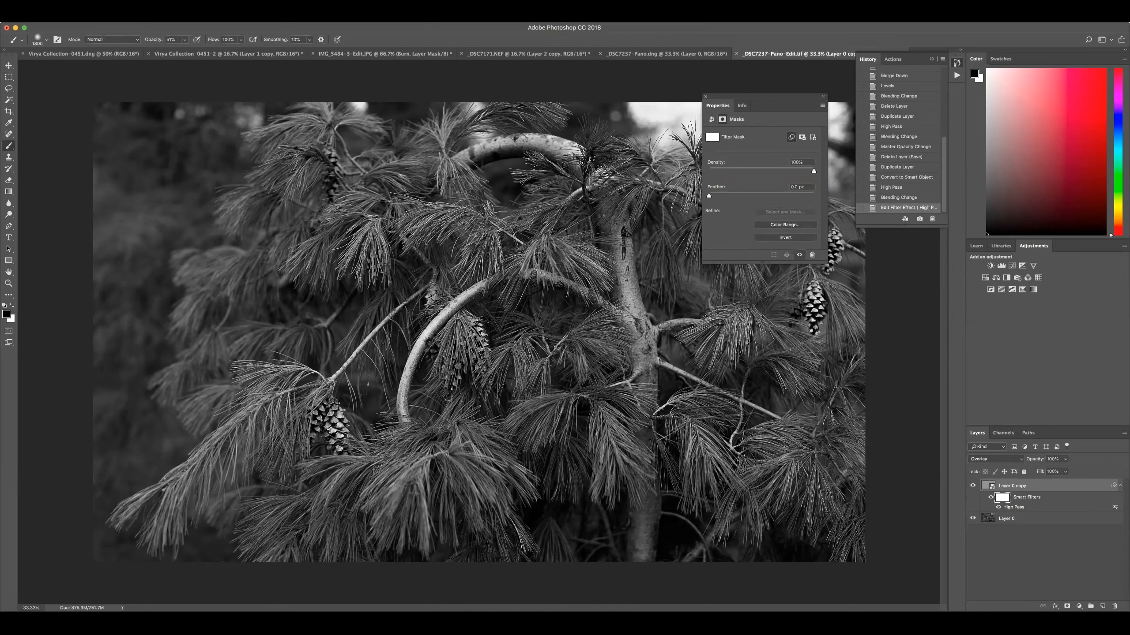
click(893, 496)
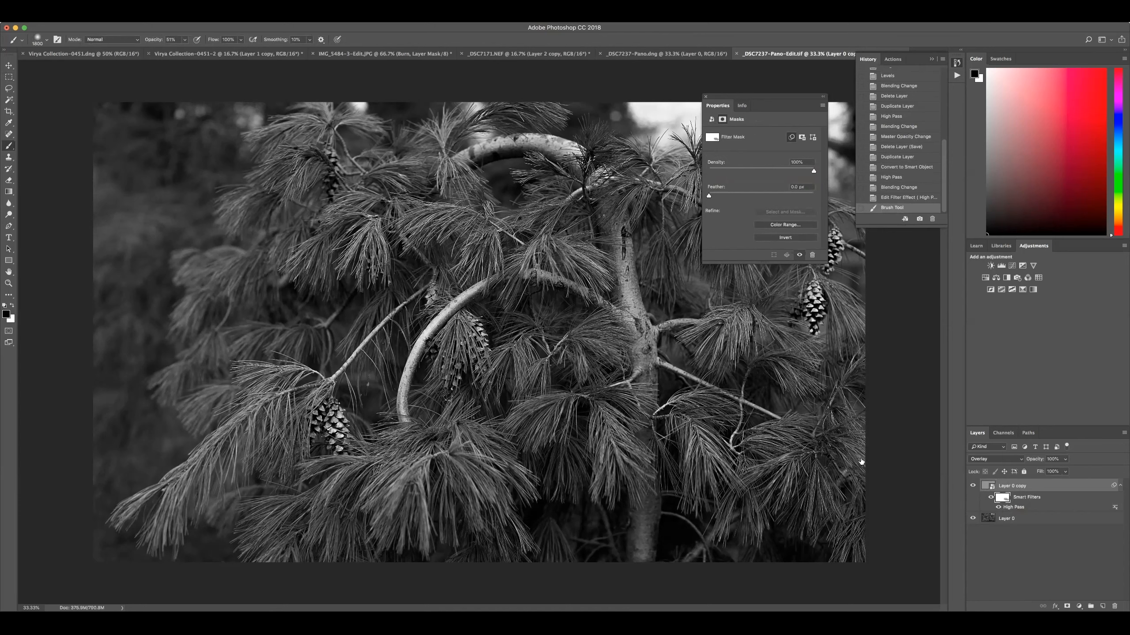
mouse_move(558, 370)
mouse_down()
mouse_move(487, 373)
mouse_move(483, 332)
mouse_up()
mouse_move(372, 265)
mouse_down()
mouse_move(336, 260)
mouse_move(279, 380)
mouse_move(219, 461)
mouse_up()
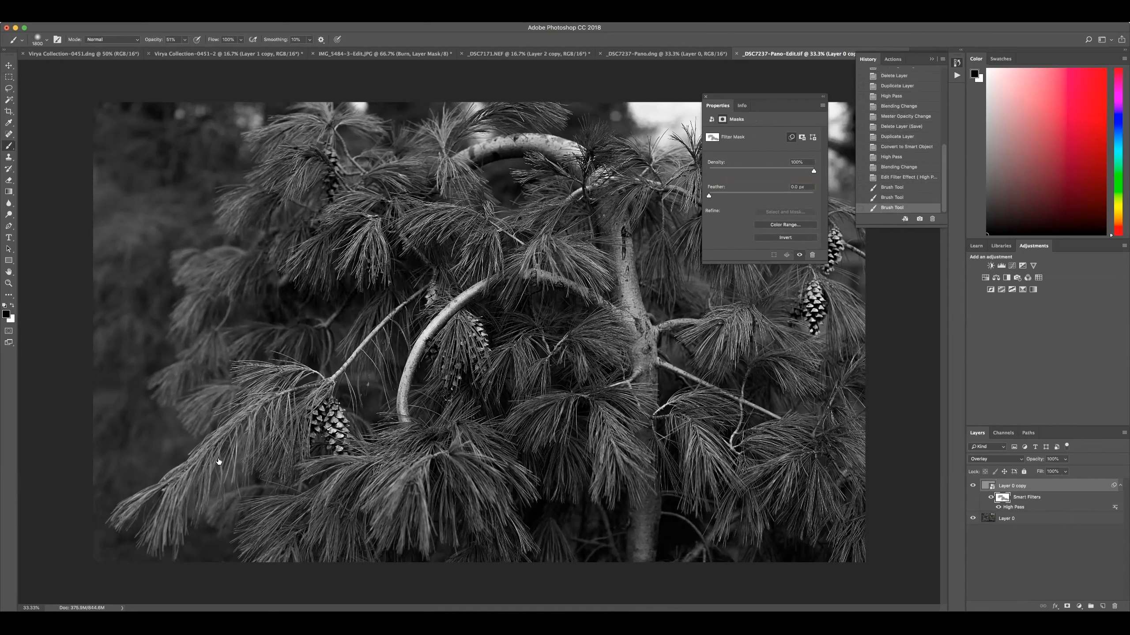
mouse_move(176, 501)
mouse_down()
mouse_move(233, 482)
mouse_move(304, 532)
mouse_move(360, 540)
mouse_up()
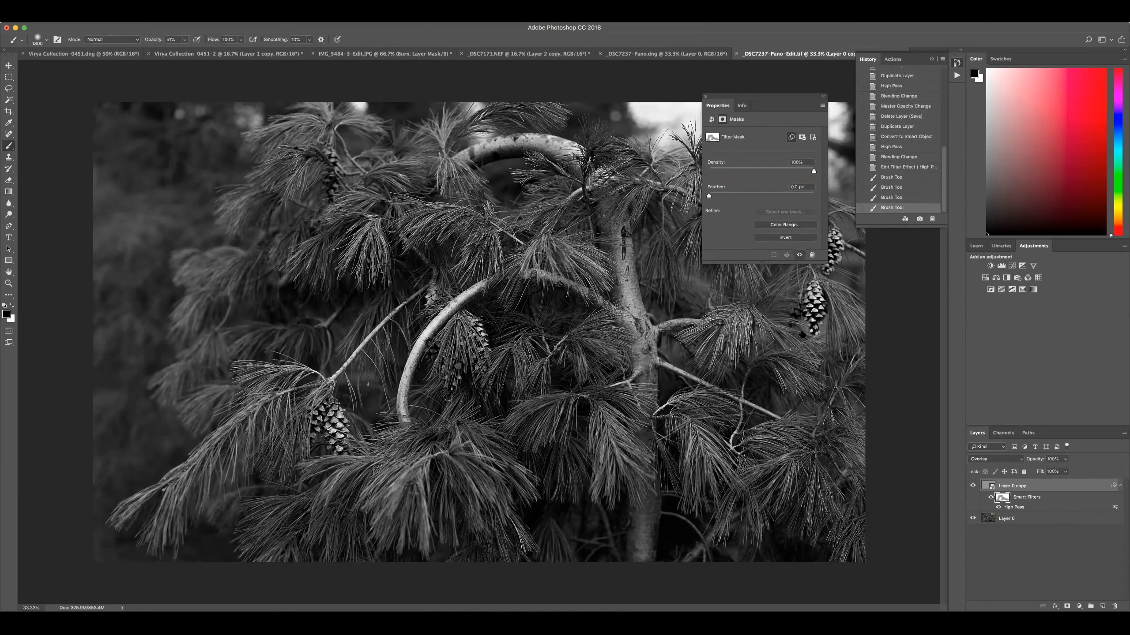
drag(695, 240, 677, 195)
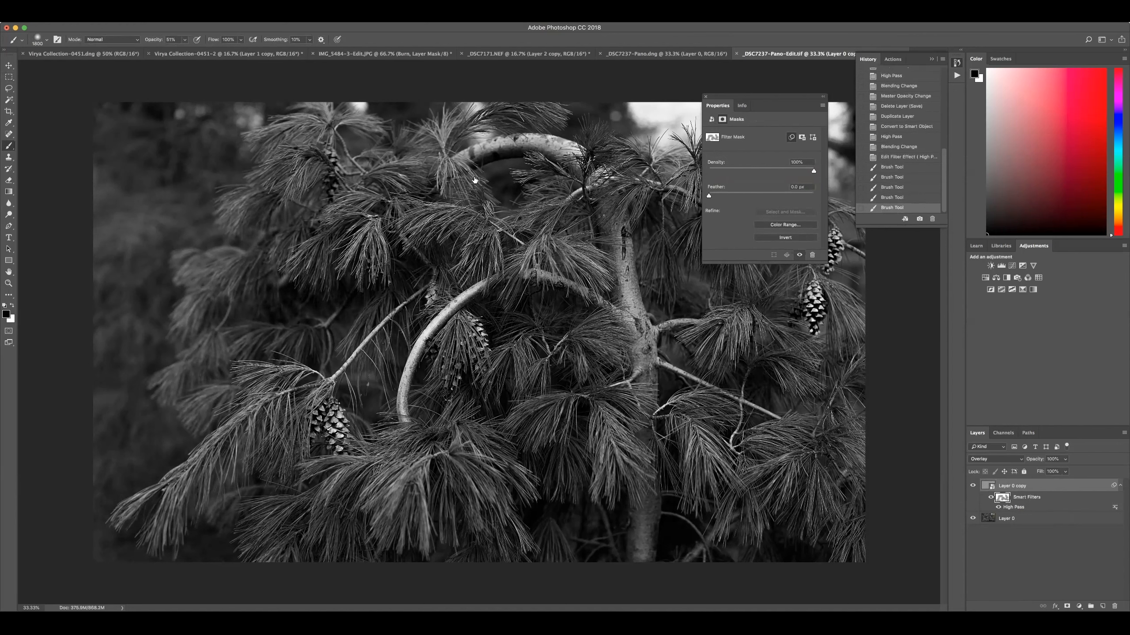
drag(331, 126, 319, 135)
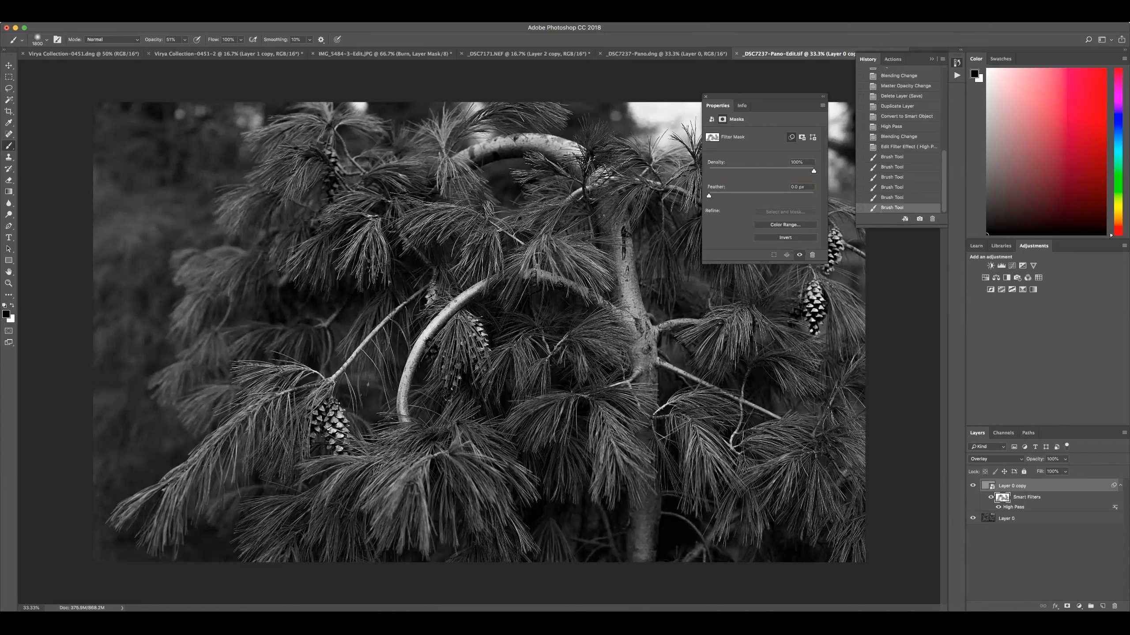
Step: Fill the smart filter mask of Layer 0 copy with white, and invert the mask to black
click(115, 17)
mouse_move(97, 17)
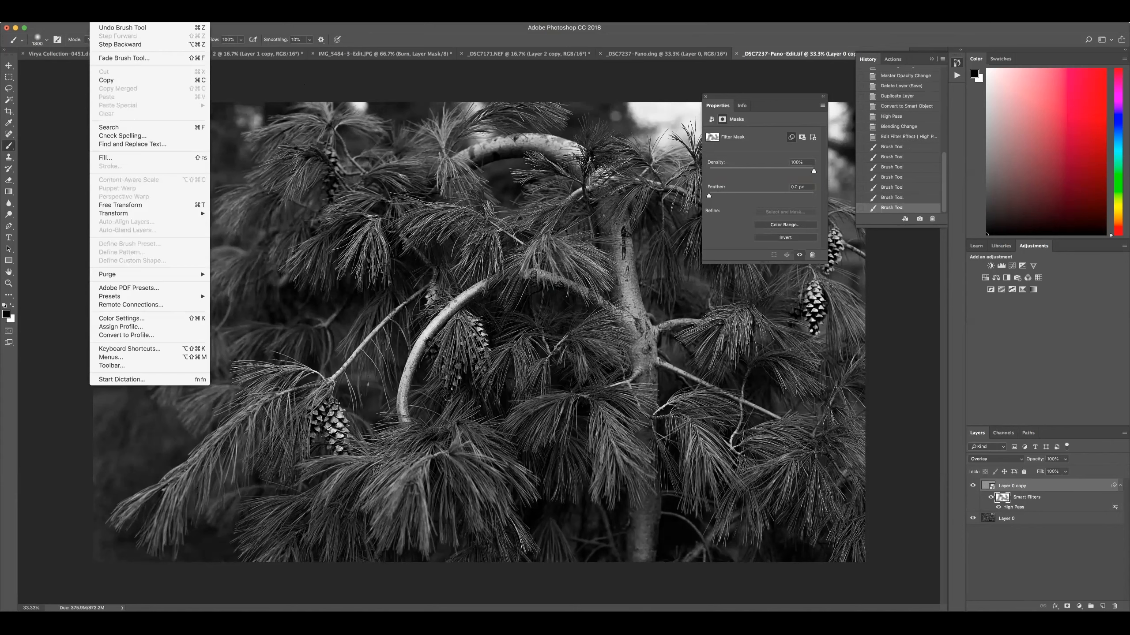
click(121, 158)
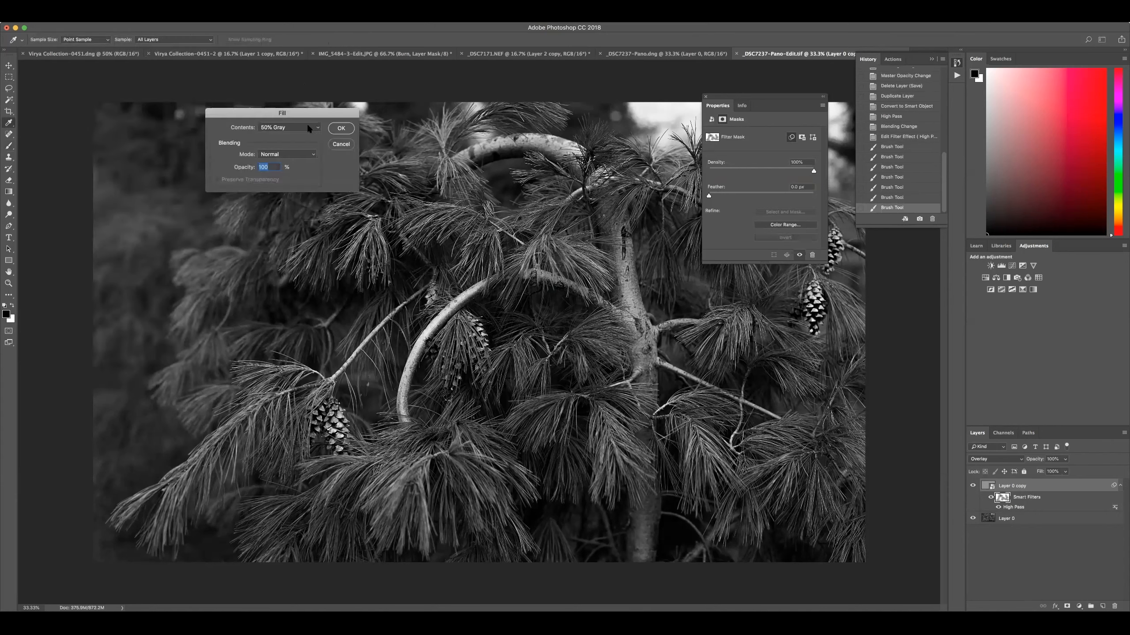
click(288, 129)
click(285, 137)
click(339, 128)
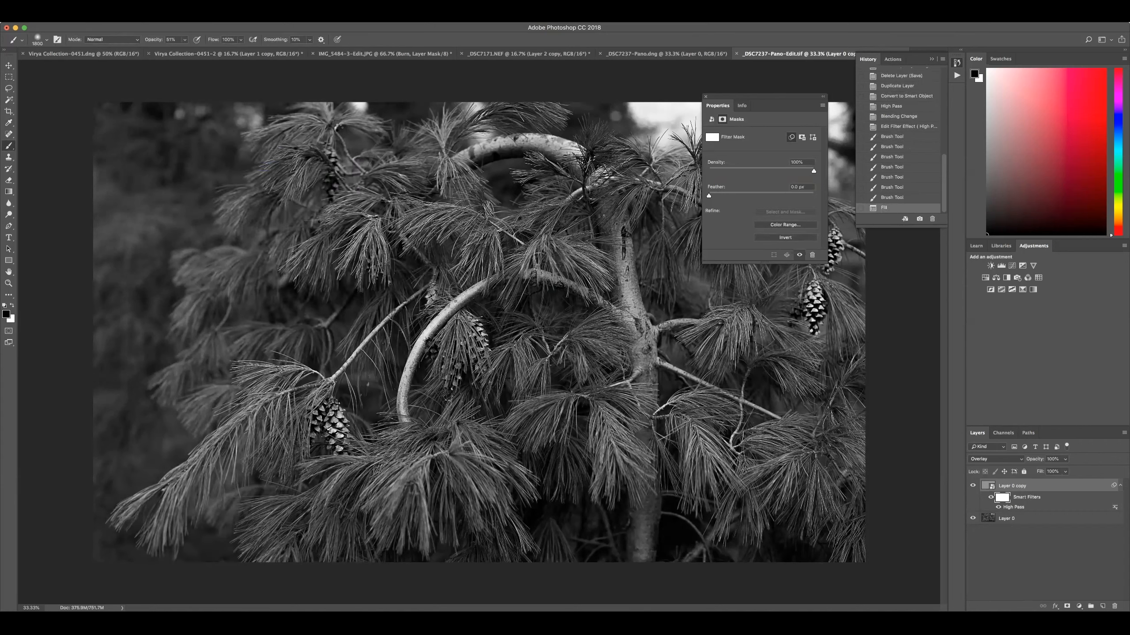
key(super+i)
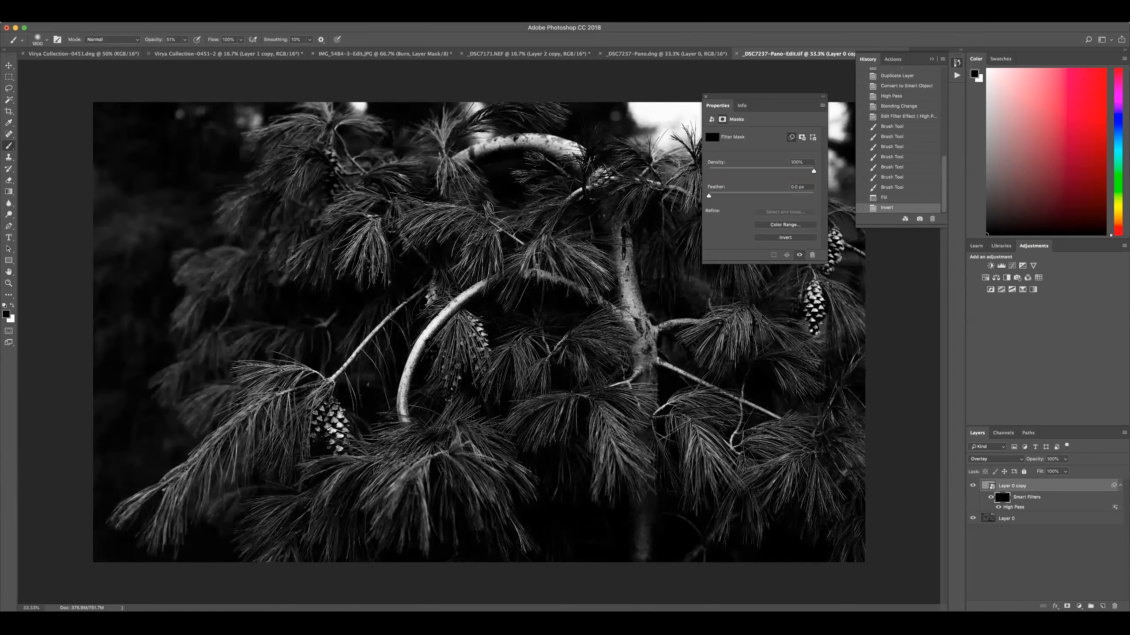